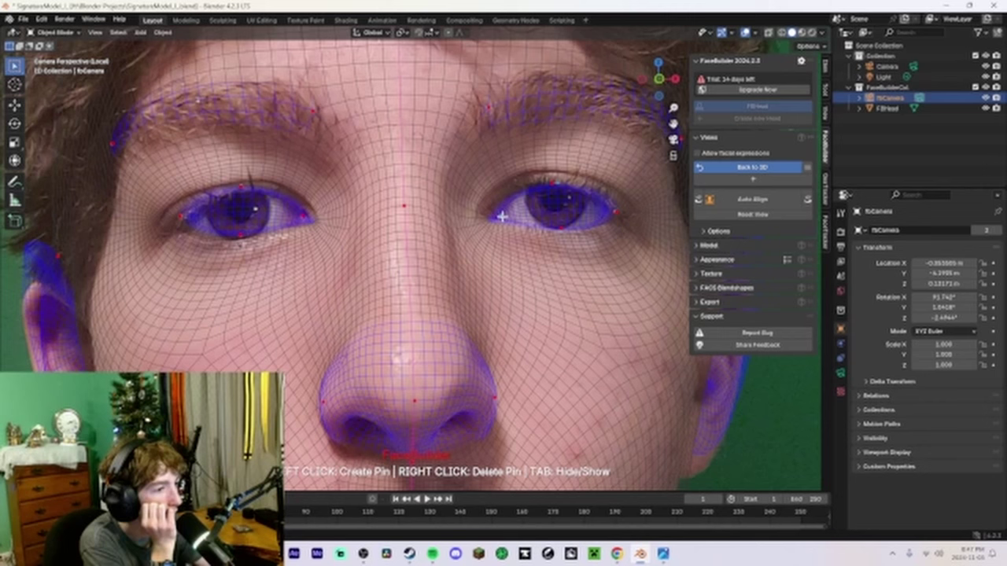
Pin the inner corner of the right-hand eye and adjust the left-hand eye's corner and lid pins to match the photo
{"action": "left_click_drag", "start_coordinate": [498, 215], "coordinate": [490, 210]}
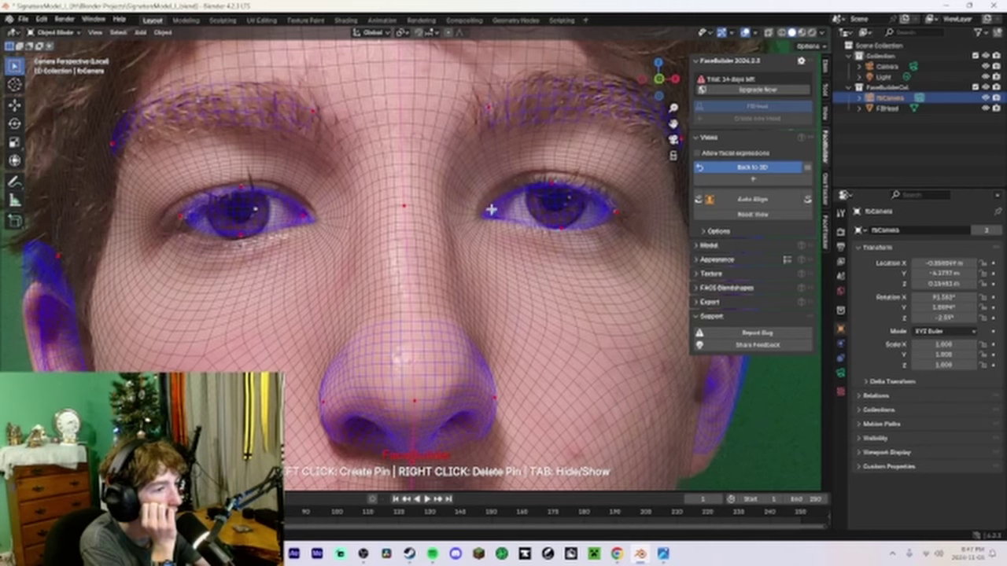
{"action": "left_click", "coordinate": [240, 234]}
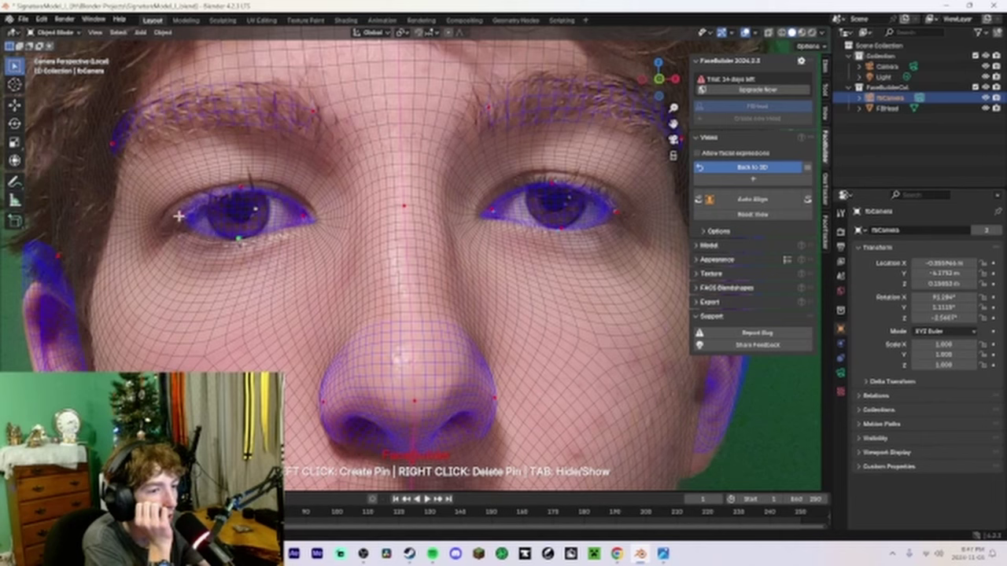
{"action": "left_click_drag", "start_coordinate": [182, 225], "coordinate": [182, 229]}
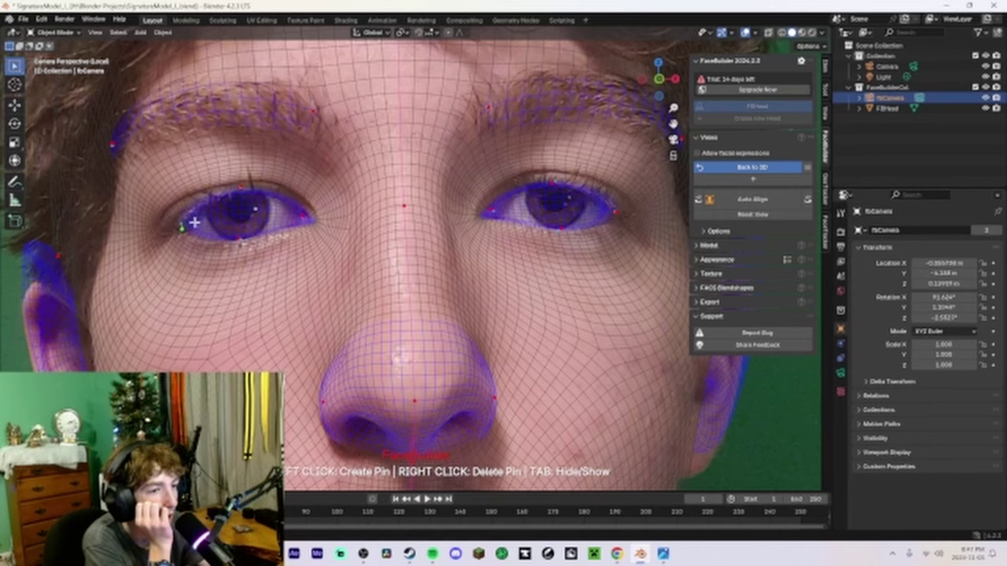
{"action": "left_click", "coordinate": [238, 190]}
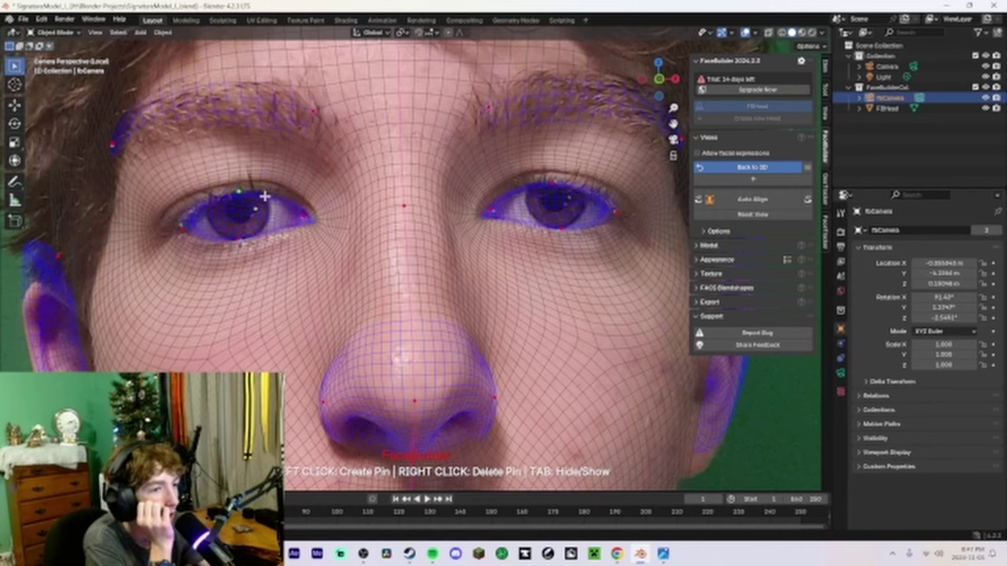
{"action": "left_click_drag", "start_coordinate": [239, 189], "coordinate": [242, 190]}
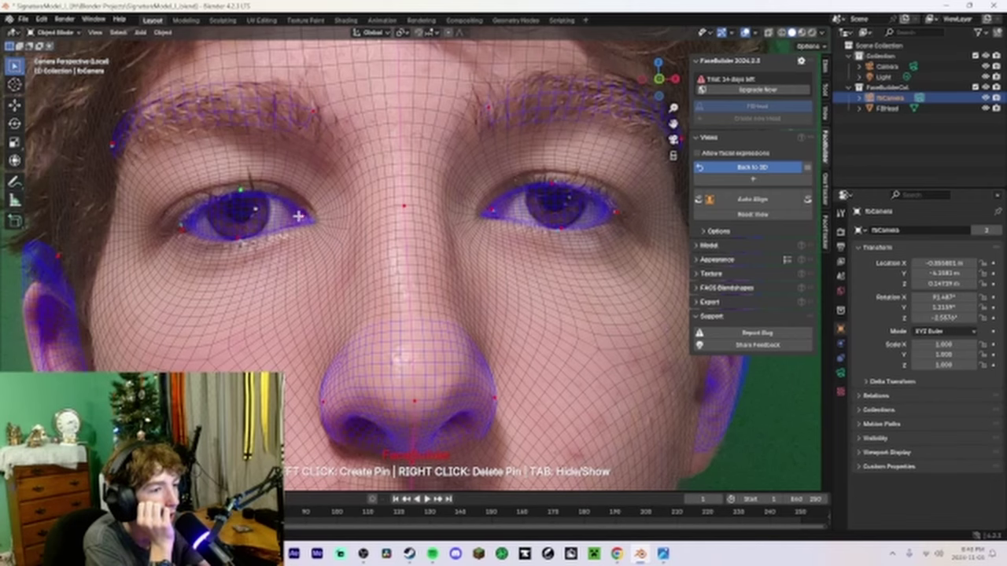
{"action": "left_click_drag", "start_coordinate": [301, 218], "coordinate": [300, 219]}
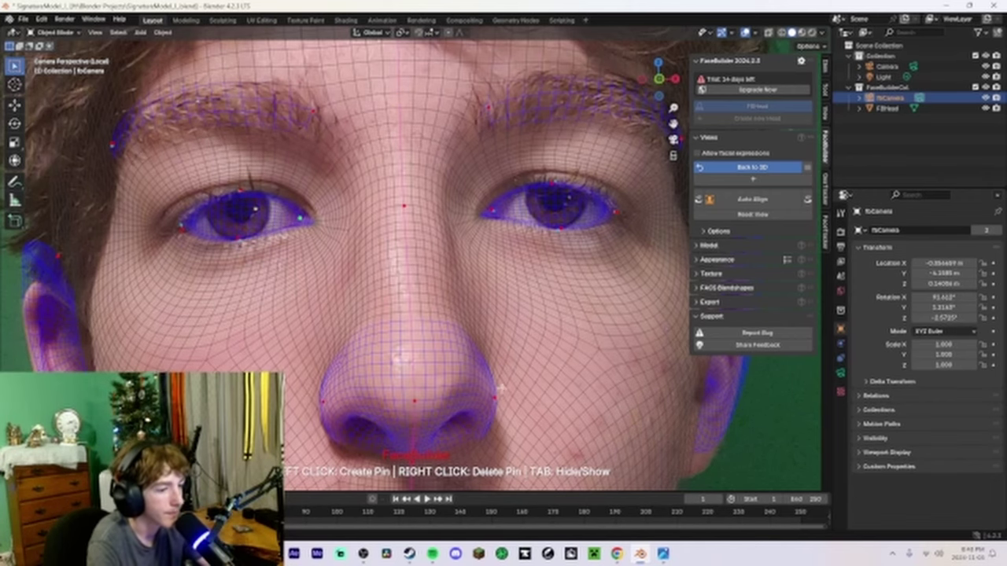
Adjust the pins on both nostril sides, the nose tip and the nose base to fit the mesh to the photo's nose
{"action": "middle_click_drag", "start_coordinate": [499, 386], "coordinate": [521, 292], "text": "shift"}
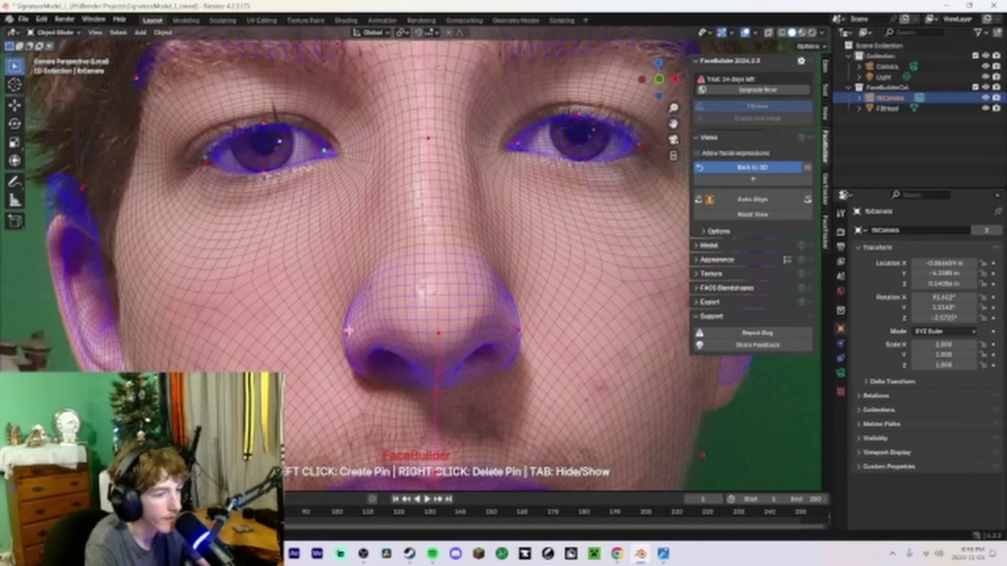
{"action": "left_click_drag", "start_coordinate": [347, 334], "coordinate": [346, 347]}
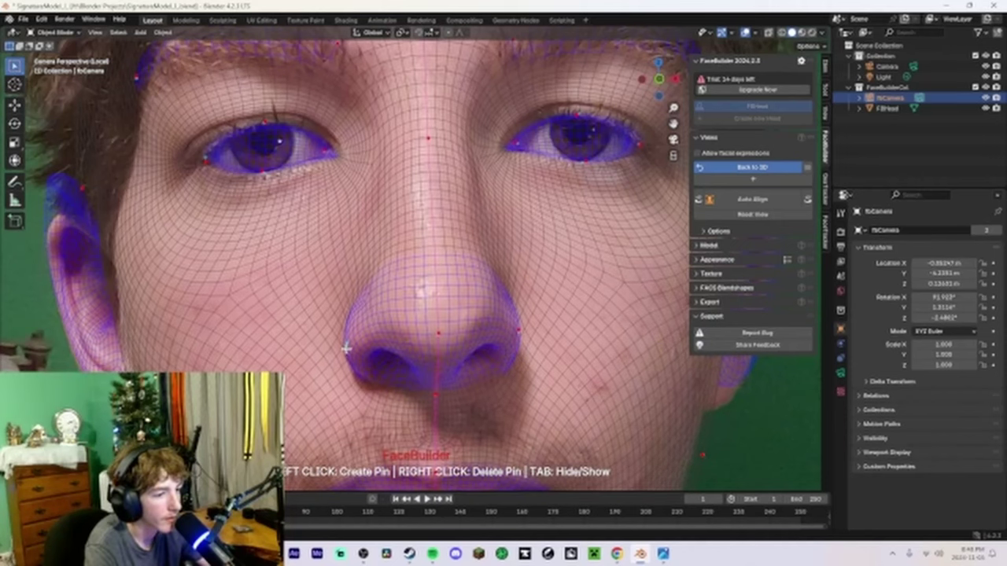
{"action": "left_click", "coordinate": [437, 342]}
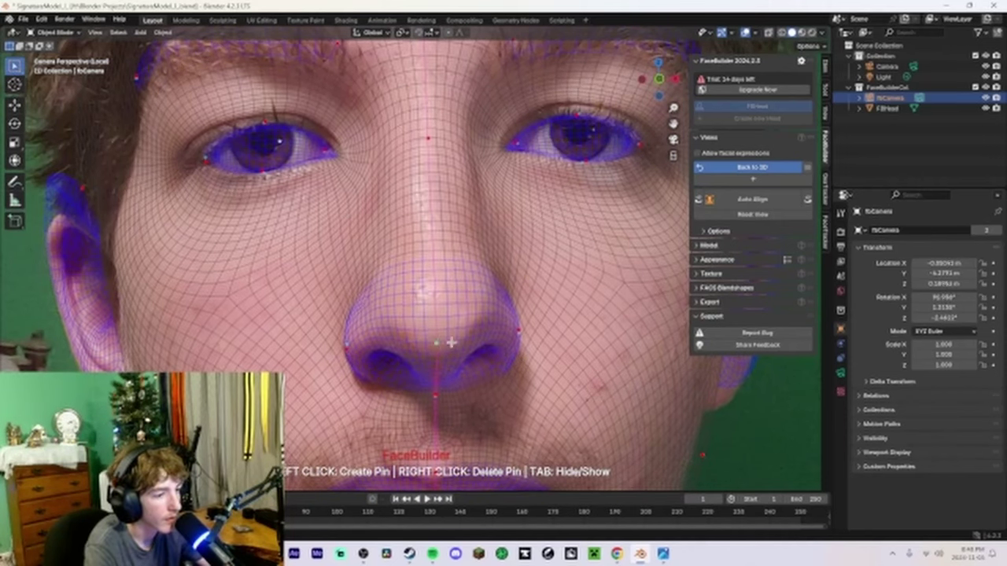
{"action": "left_click_drag", "start_coordinate": [436, 341], "coordinate": [438, 337]}
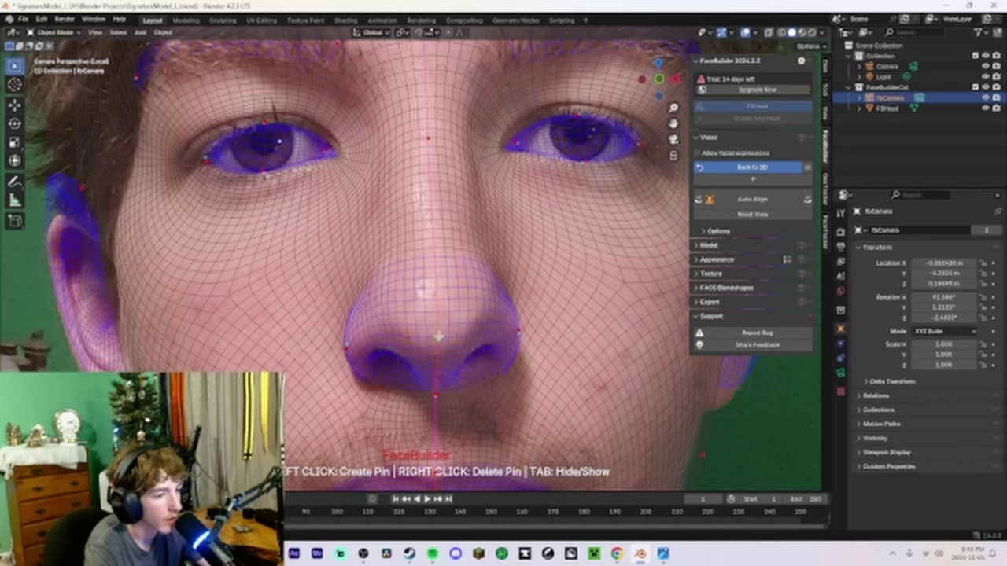
{"action": "left_click", "coordinate": [517, 333]}
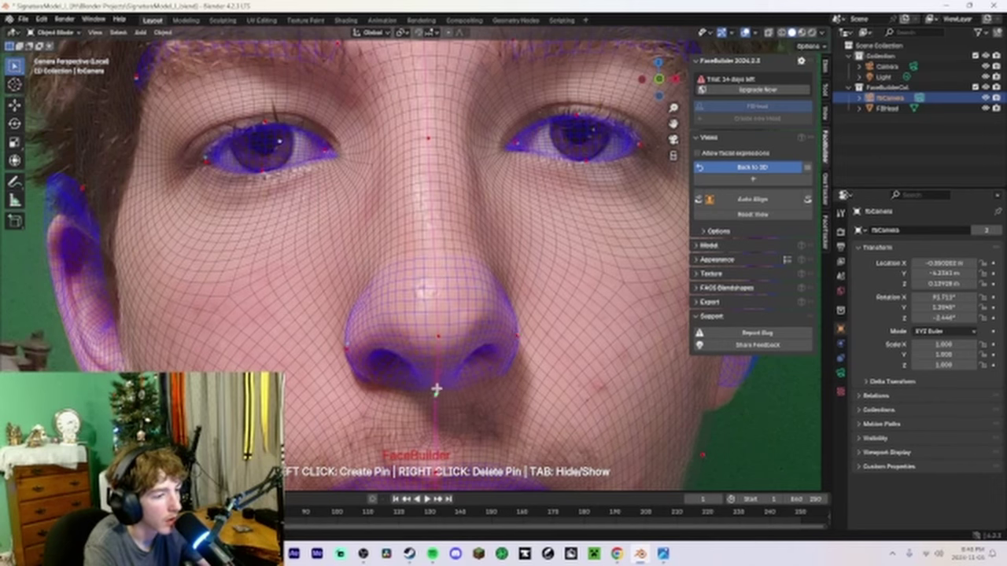
{"action": "left_click_drag", "start_coordinate": [436, 388], "coordinate": [437, 387]}
Fit the left-hand ear mesh to the photo by pulling its top, outer edge and lobe into place with pins
{"action": "middle_click_drag", "start_coordinate": [464, 409], "coordinate": [418, 394], "text": "shift"}
{"action": "scroll", "coordinate": [444, 327], "scroll_direction": "down", "scroll_amount": 4}
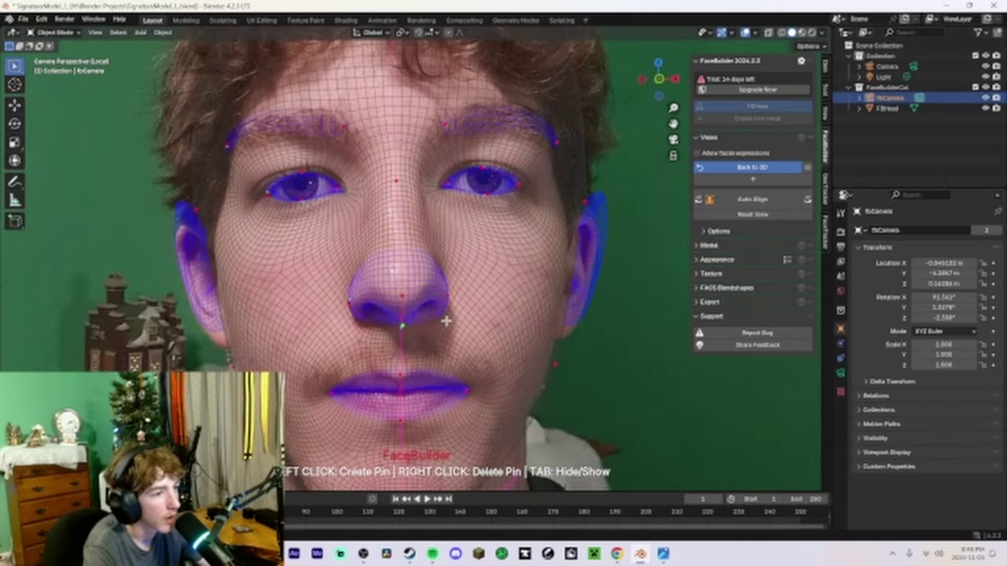
{"action": "middle_click_drag", "start_coordinate": [216, 288], "coordinate": [437, 299], "text": "shift"}
{"action": "scroll", "coordinate": [382, 311], "scroll_direction": "up", "scroll_amount": 4}
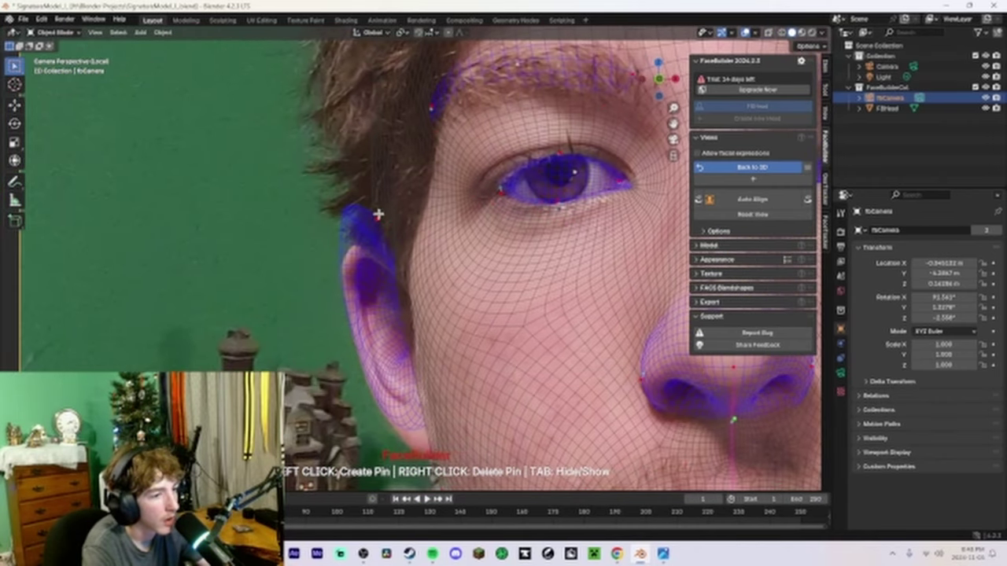
{"action": "left_click_drag", "start_coordinate": [378, 216], "coordinate": [380, 252]}
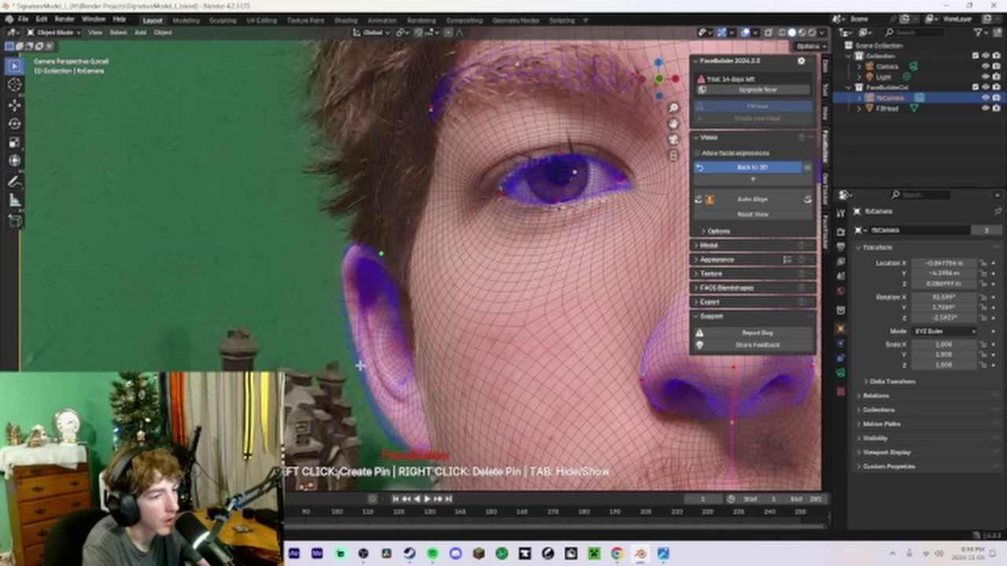
{"action": "left_click_drag", "start_coordinate": [347, 334], "coordinate": [351, 326]}
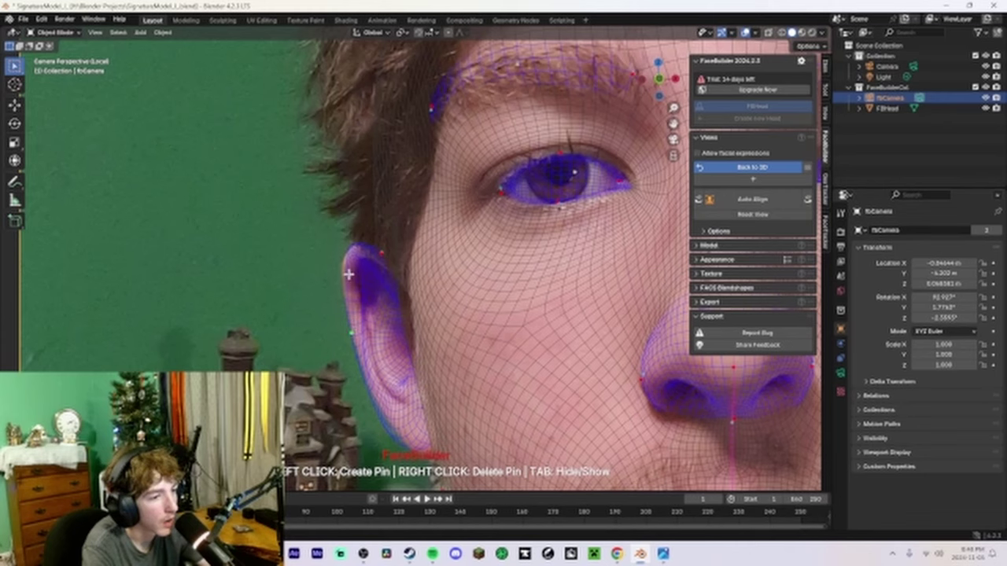
{"action": "left_click_drag", "start_coordinate": [348, 273], "coordinate": [343, 283]}
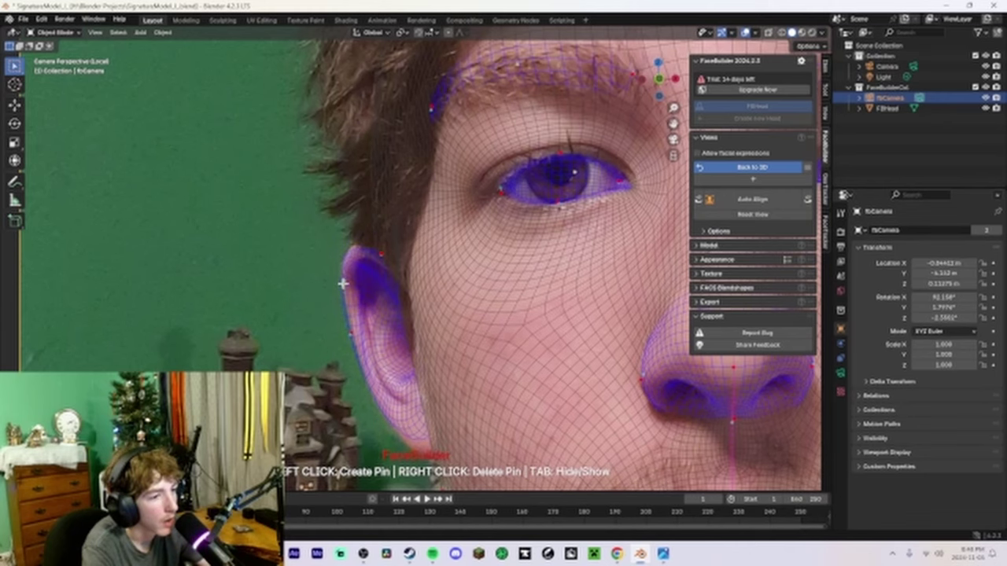
{"action": "middle_click_drag", "start_coordinate": [397, 325], "coordinate": [367, 295], "text": "shift"}
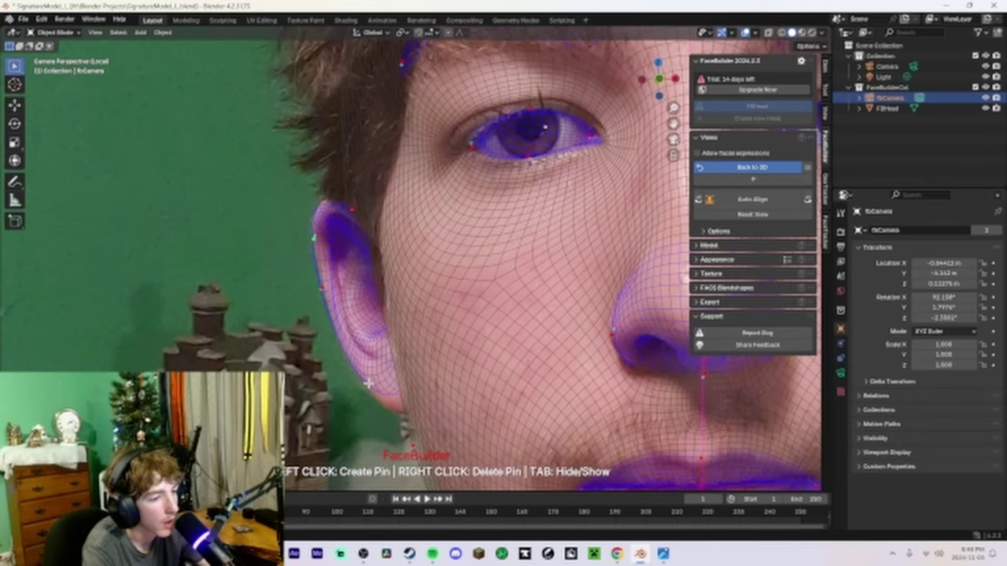
{"action": "left_click_drag", "start_coordinate": [367, 383], "coordinate": [380, 402]}
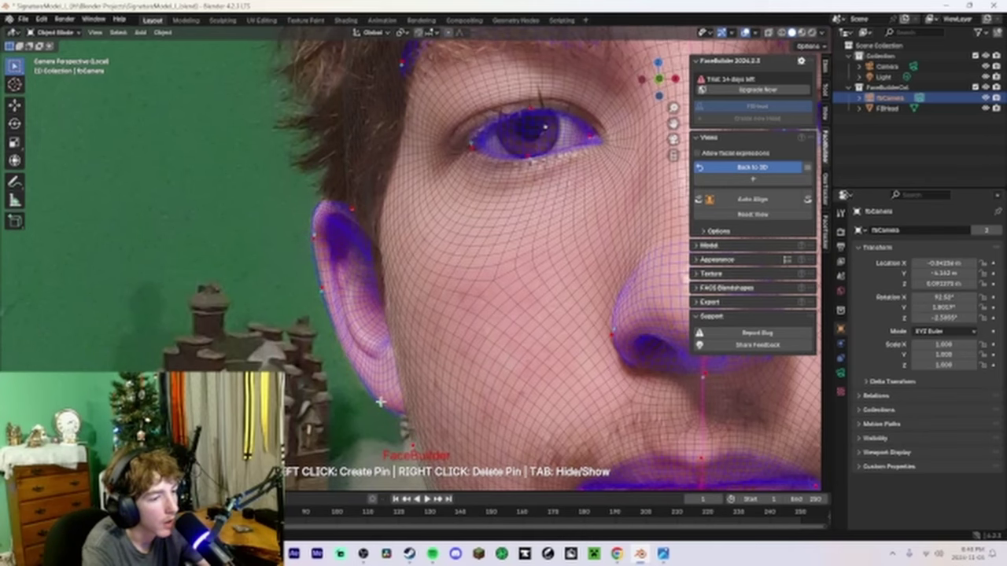
Add pins along the lobe and outer edge of the right-hand ear and align them with the ear in the photo
{"action": "middle_click_drag", "start_coordinate": [475, 397], "coordinate": [290, 270], "text": "shift"}
{"action": "middle_click_drag", "start_coordinate": [563, 299], "coordinate": [288, 380], "text": "shift"}
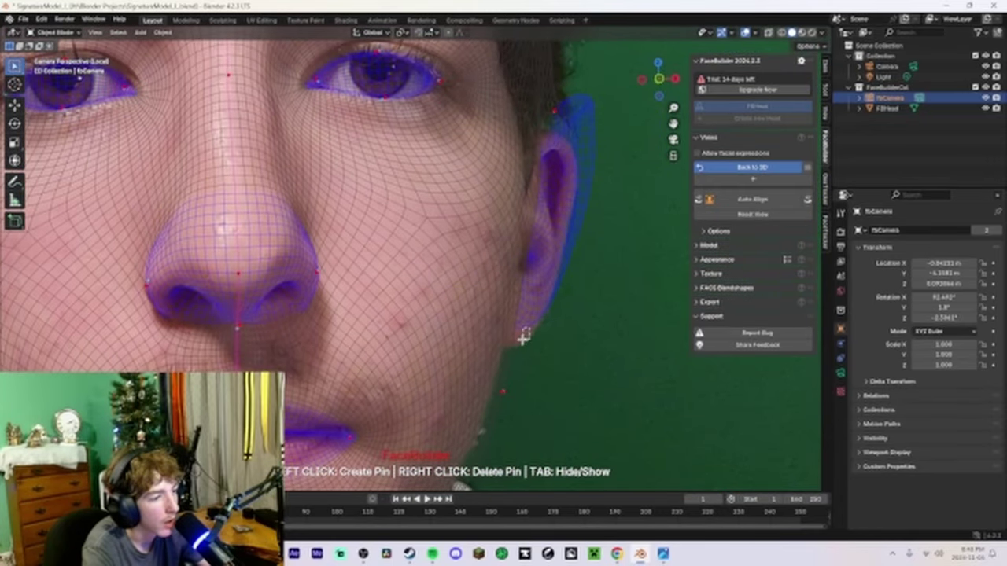
{"action": "mouse_move", "coordinate": [519, 341]}
{"action": "left_mouse_down"}
{"action": "mouse_move", "coordinate": [527, 320]}
{"action": "mouse_move", "coordinate": [521, 337]}
{"action": "left_mouse_up"}
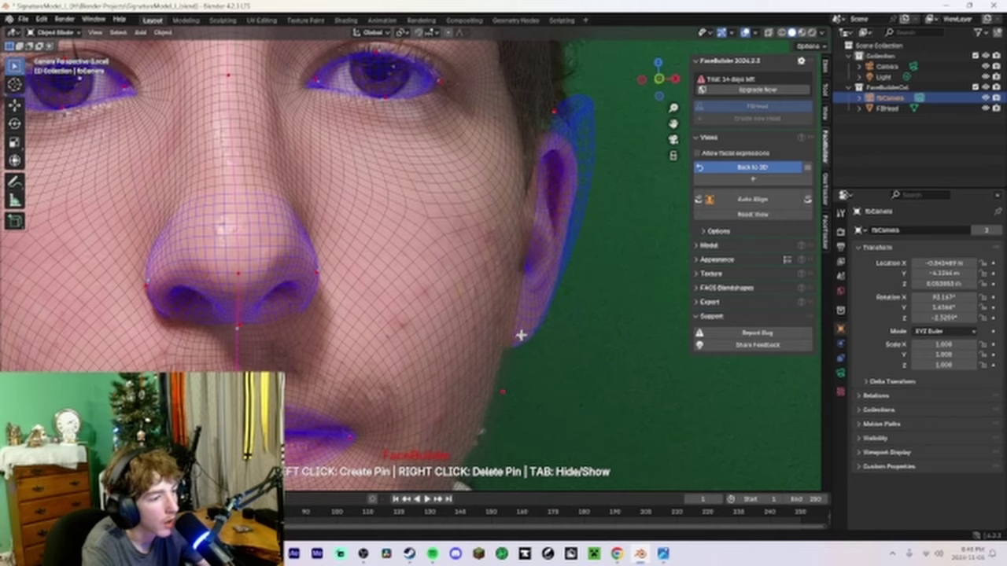
{"action": "left_click", "coordinate": [557, 257]}
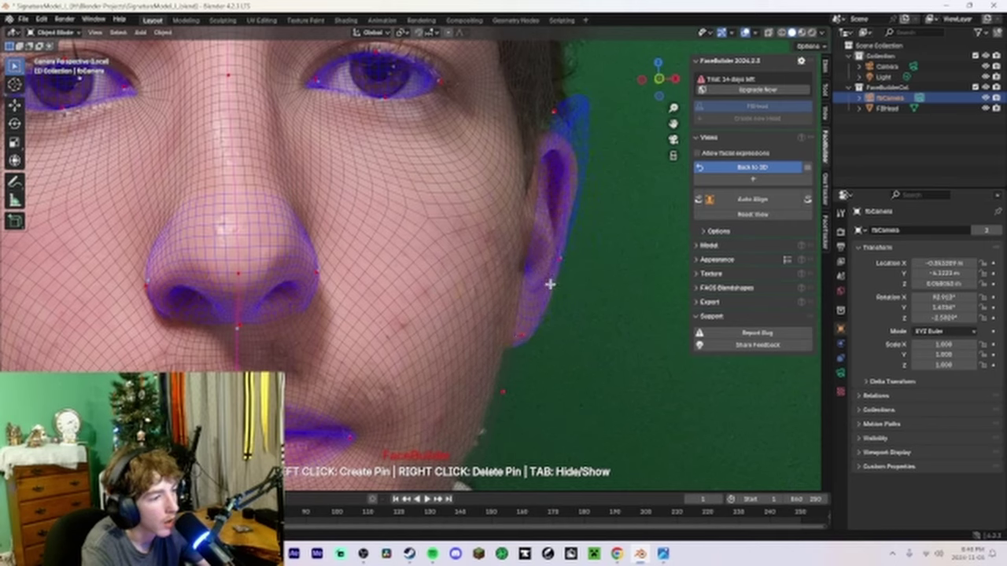
{"action": "left_click_drag", "start_coordinate": [550, 284], "coordinate": [552, 288]}
{"action": "left_click_drag", "start_coordinate": [582, 180], "coordinate": [575, 182]}
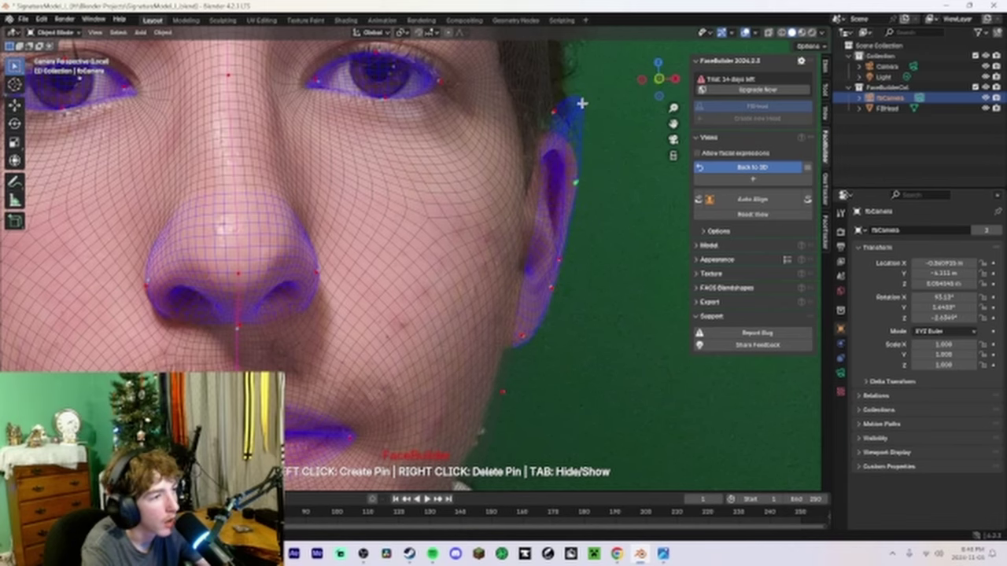
{"action": "left_click_drag", "start_coordinate": [582, 103], "coordinate": [561, 178]}
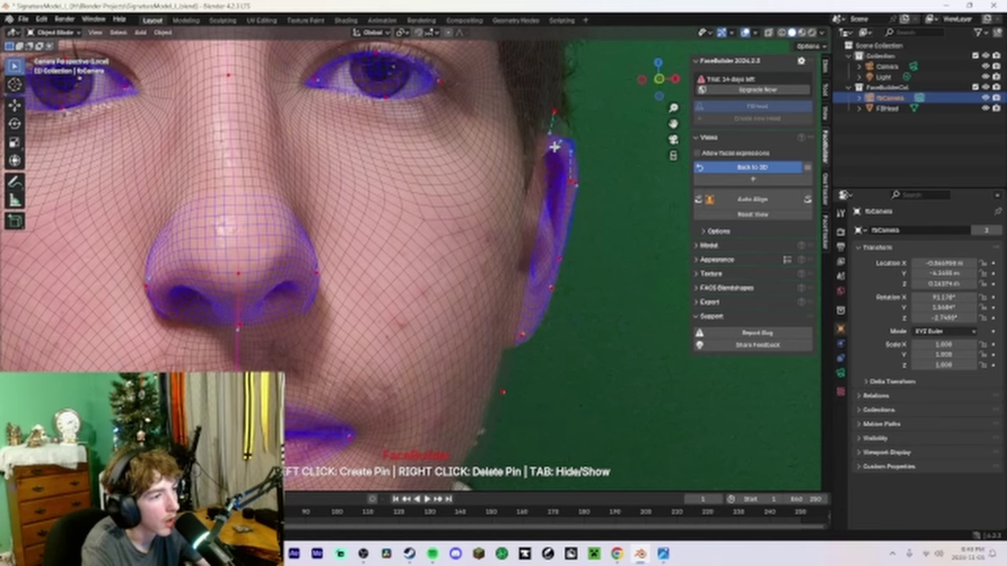
{"action": "left_click_drag", "start_coordinate": [550, 144], "coordinate": [587, 116]}
{"action": "right_click", "coordinate": [587, 117]}
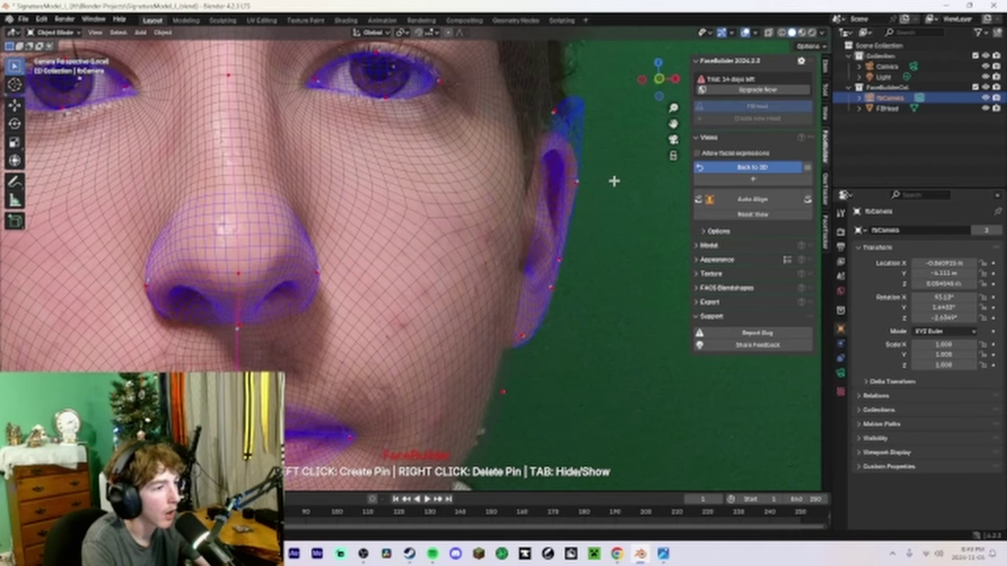
Delete the pin on the right-hand ear's upper outer edge and pull the ear's top down to the photo's ear with a new pin
{"action": "middle_click_drag", "start_coordinate": [601, 155], "coordinate": [593, 183], "text": "shift"}
{"action": "right_click", "coordinate": [570, 209]}
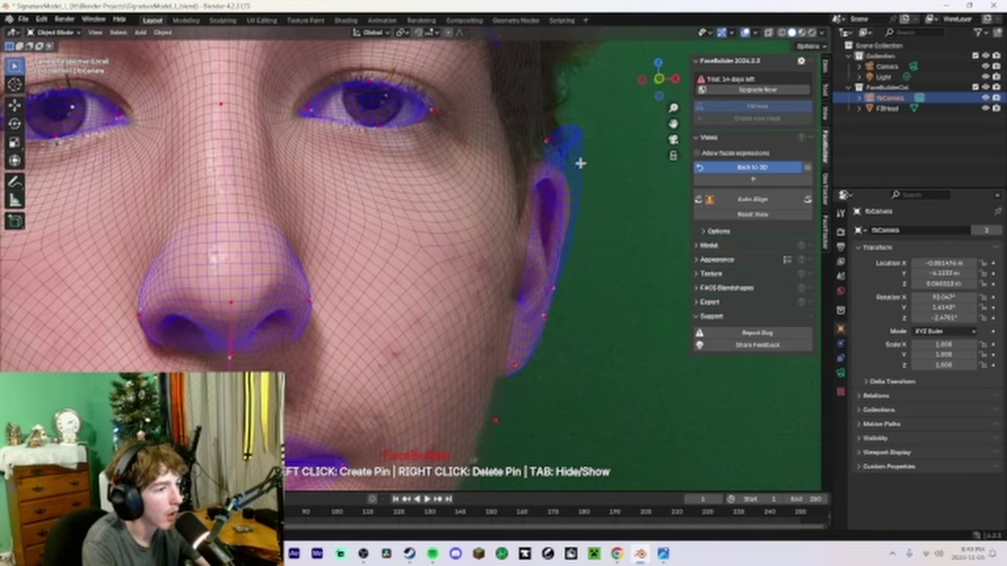
{"action": "left_click_drag", "start_coordinate": [575, 128], "coordinate": [555, 201]}
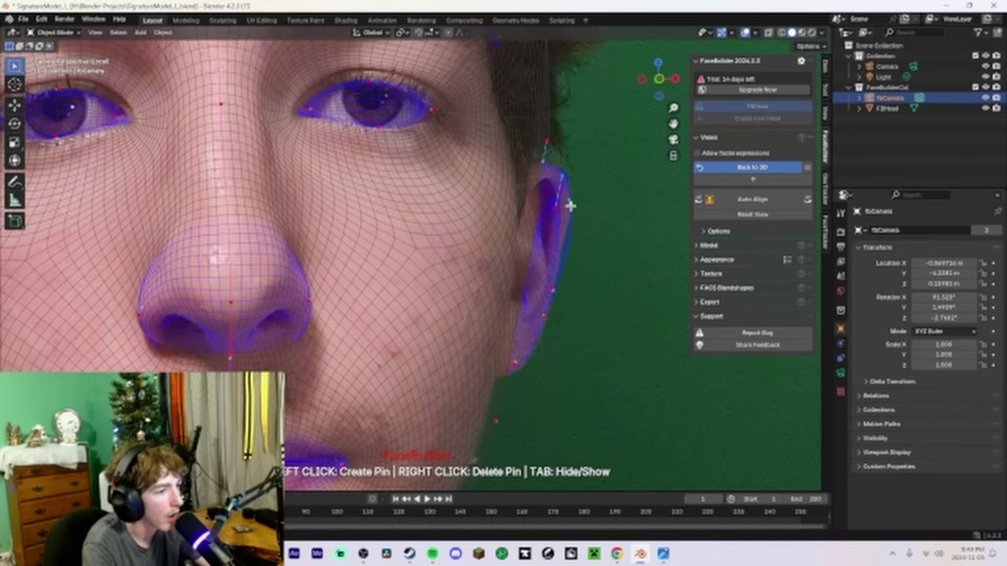
Add a pin at the temple just above the right-hand ear and pull it inward onto the cheek below the eye
{"action": "middle_click_drag", "start_coordinate": [575, 207], "coordinate": [527, 233], "text": "shift"}
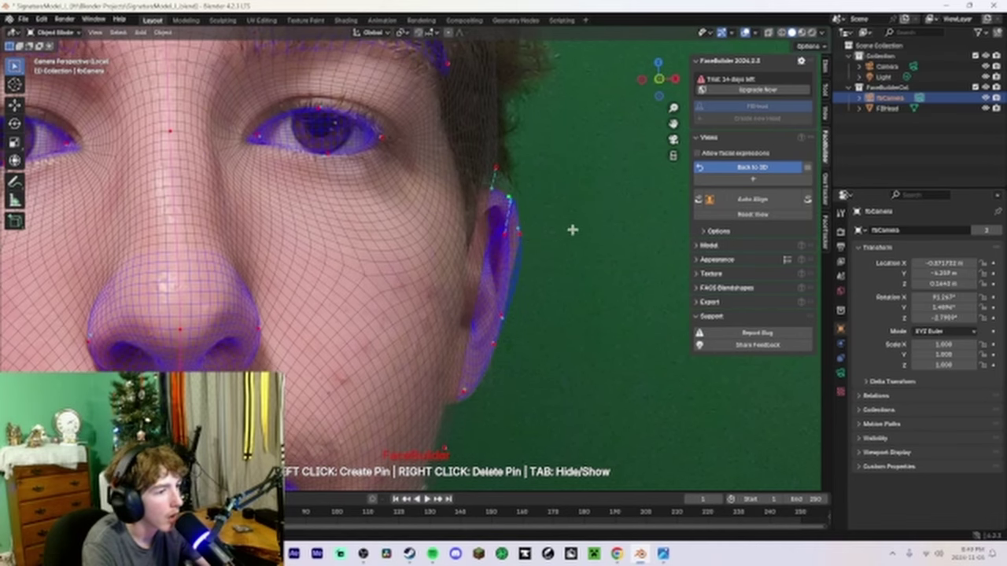
{"action": "middle_click_drag", "start_coordinate": [571, 227], "coordinate": [613, 322], "text": "shift"}
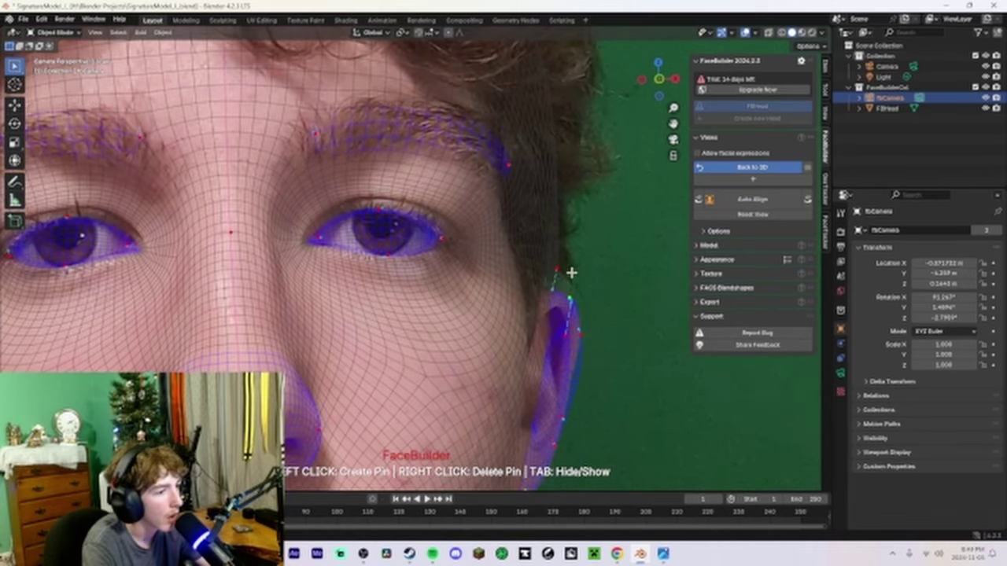
{"action": "left_click_drag", "start_coordinate": [553, 272], "coordinate": [476, 315]}
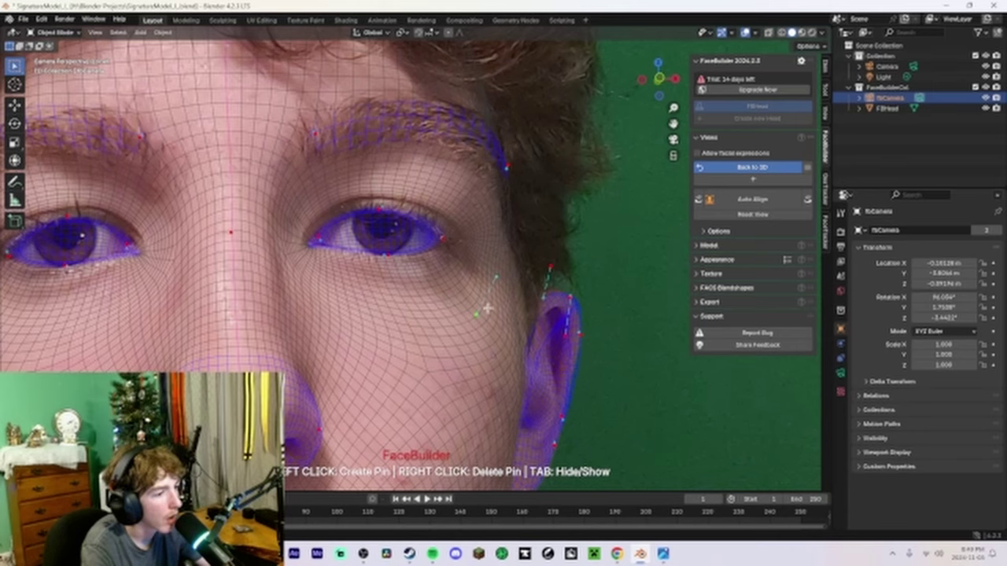
Leave the photo pinning view and inspect the shaped head model in 3D
{"action": "middle_click_drag", "start_coordinate": [592, 354], "coordinate": [634, 288], "text": "shift"}
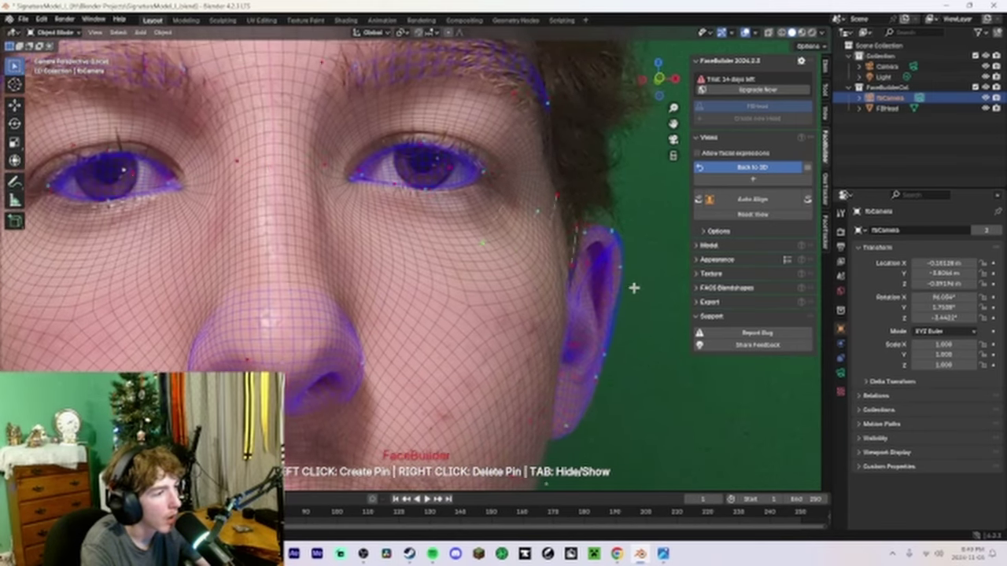
{"action": "scroll", "coordinate": [635, 288], "scroll_direction": "down", "scroll_amount": 2}
{"action": "scroll", "coordinate": [634, 288], "scroll_direction": "down", "scroll_amount": 2}
{"action": "left_click", "coordinate": [749, 168]}
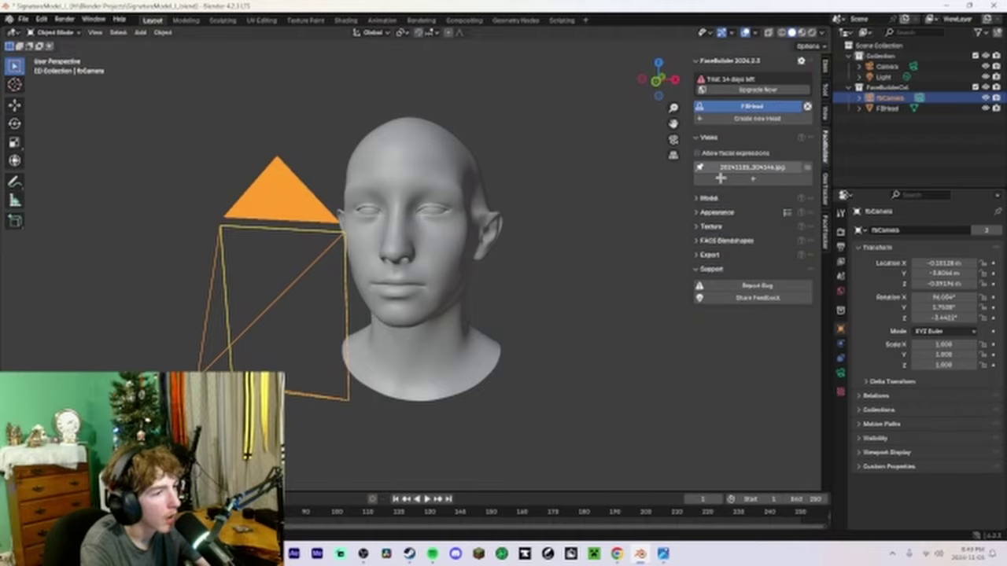
{"action": "middle_click_drag", "start_coordinate": [651, 183], "coordinate": [579, 196]}
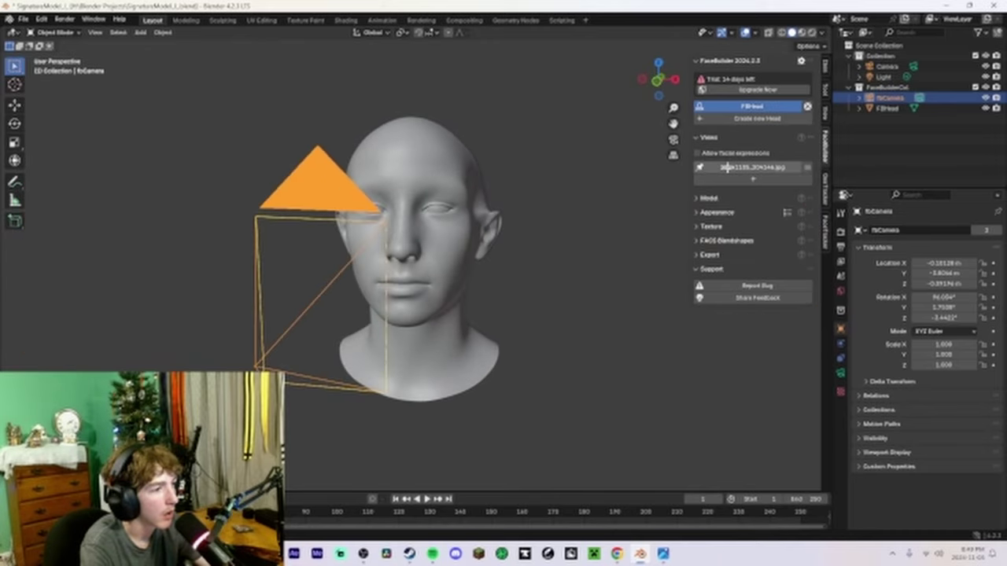
Reopen the front photo's pinning view and frame the forehead and hair area
{"action": "left_click", "coordinate": [718, 171]}
{"action": "scroll", "coordinate": [597, 282], "scroll_direction": "up", "scroll_amount": 5}
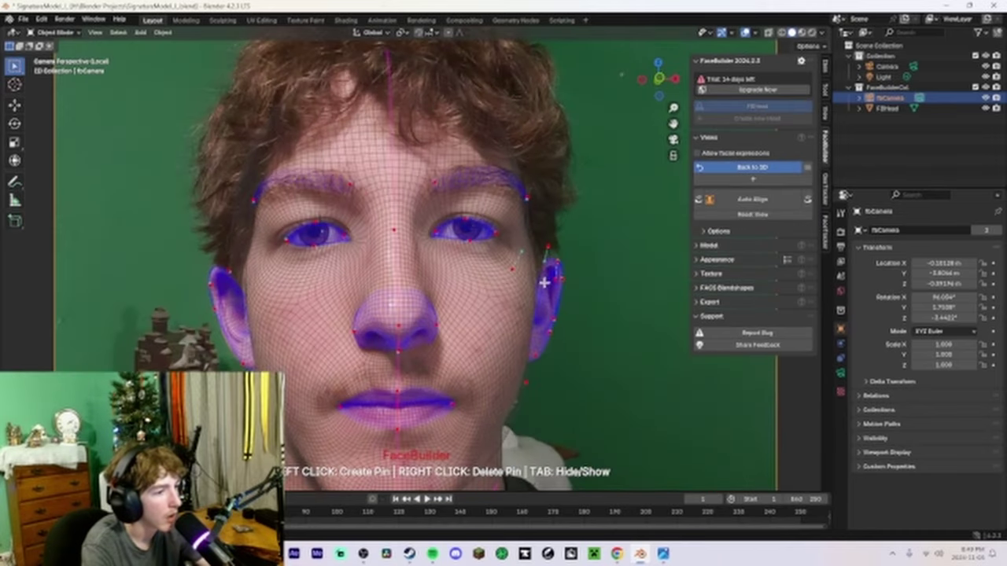
{"action": "middle_click_drag", "start_coordinate": [587, 284], "coordinate": [501, 285], "text": "shift"}
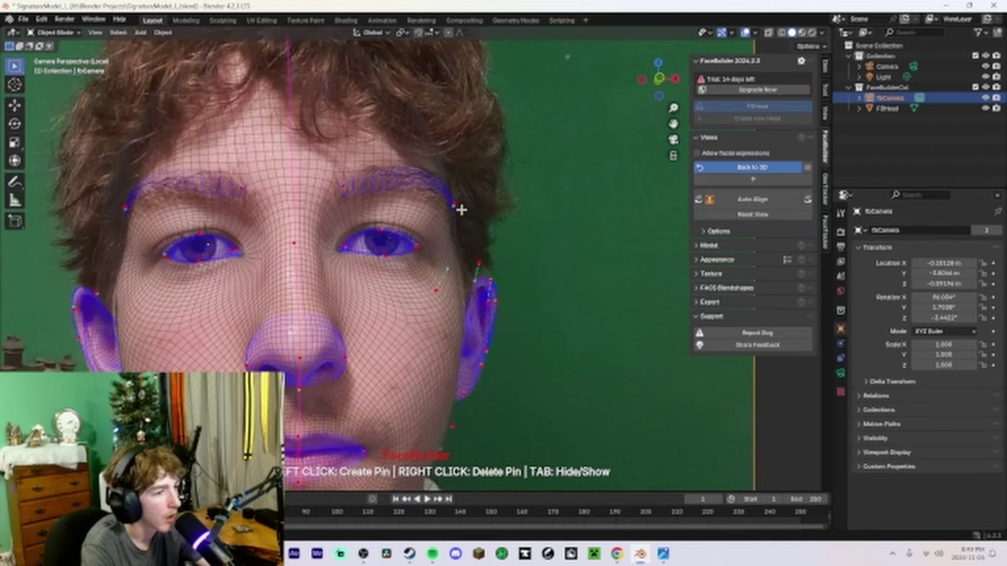
{"action": "middle_click_drag", "start_coordinate": [460, 209], "coordinate": [555, 309], "text": "shift"}
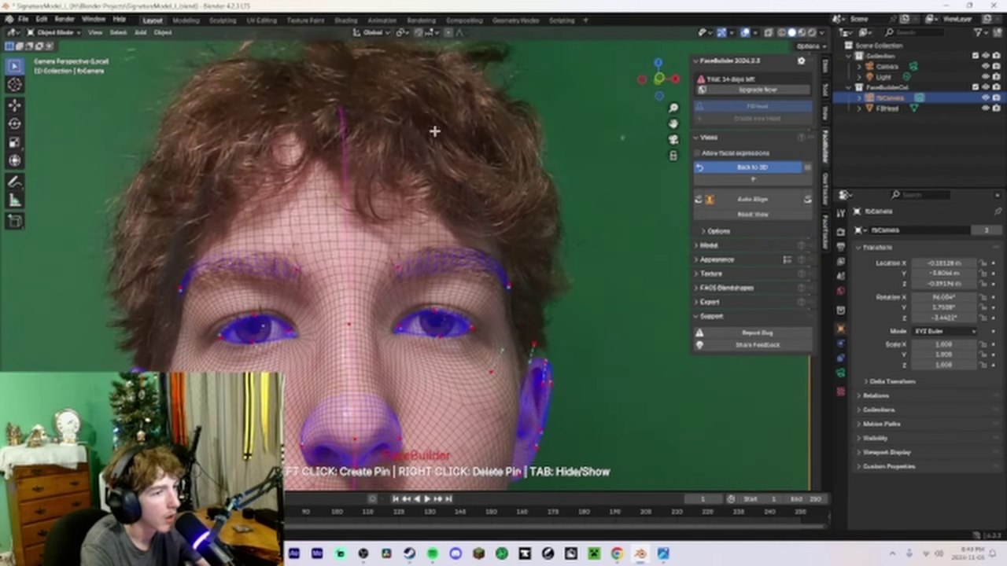
Try pinning the top of the forehead's centre line and the left-hand hairline to match the photo
{"action": "mouse_move", "coordinate": [354, 112]}
{"action": "left_mouse_down"}
{"action": "mouse_move", "coordinate": [348, 134]}
{"action": "mouse_move", "coordinate": [350, 126]}
{"action": "left_mouse_up"}
{"action": "left_click_drag", "start_coordinate": [183, 222], "coordinate": [234, 185]}
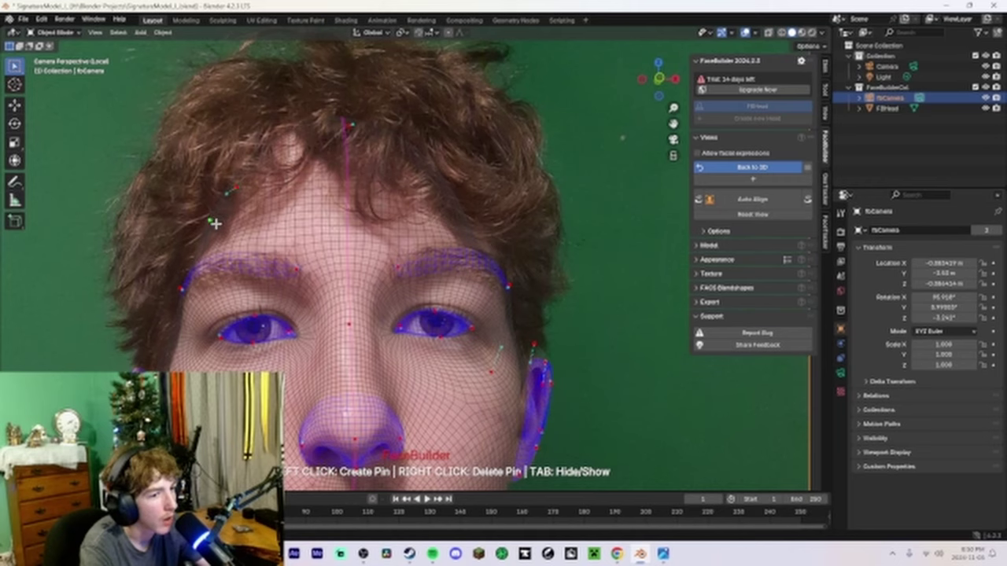
{"action": "left_click_drag", "start_coordinate": [214, 224], "coordinate": [207, 232]}
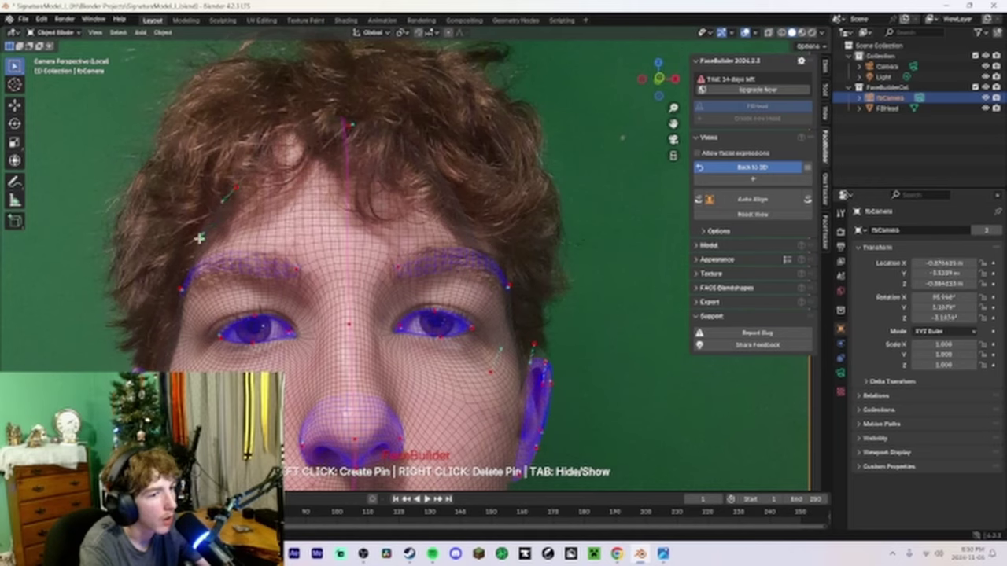
{"action": "left_click", "coordinate": [200, 238]}
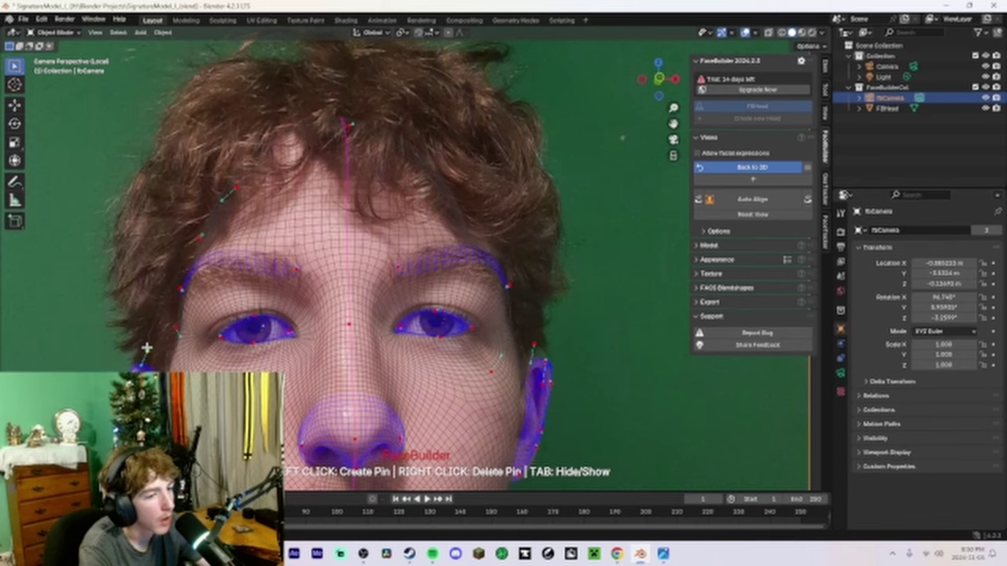
Try pinning the right-hand side of the forehead and temple outward to the photo's hairline and face edge
{"action": "scroll", "coordinate": [555, 361], "scroll_direction": "up", "scroll_amount": 2}
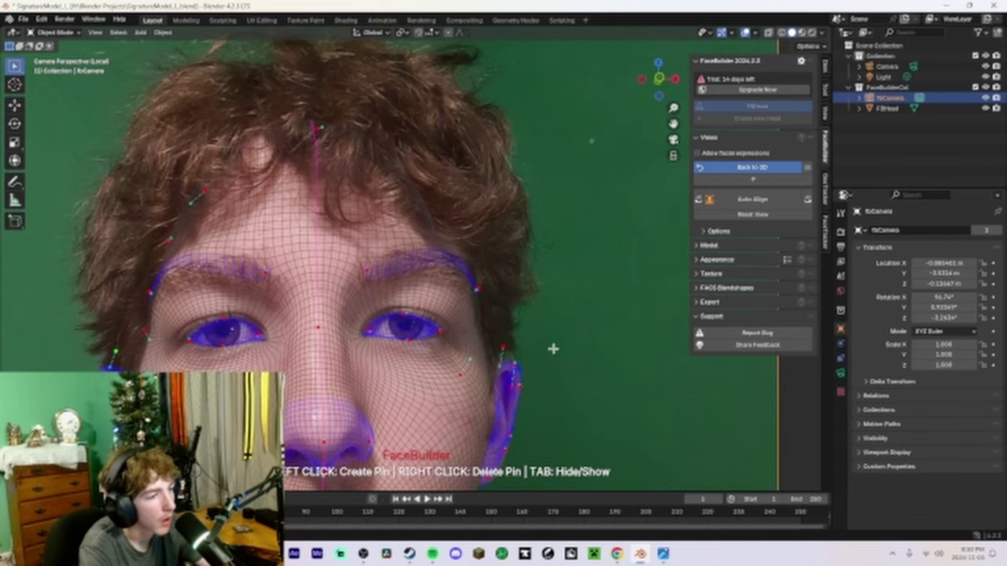
{"action": "scroll", "coordinate": [551, 348], "scroll_direction": "up", "scroll_amount": 1}
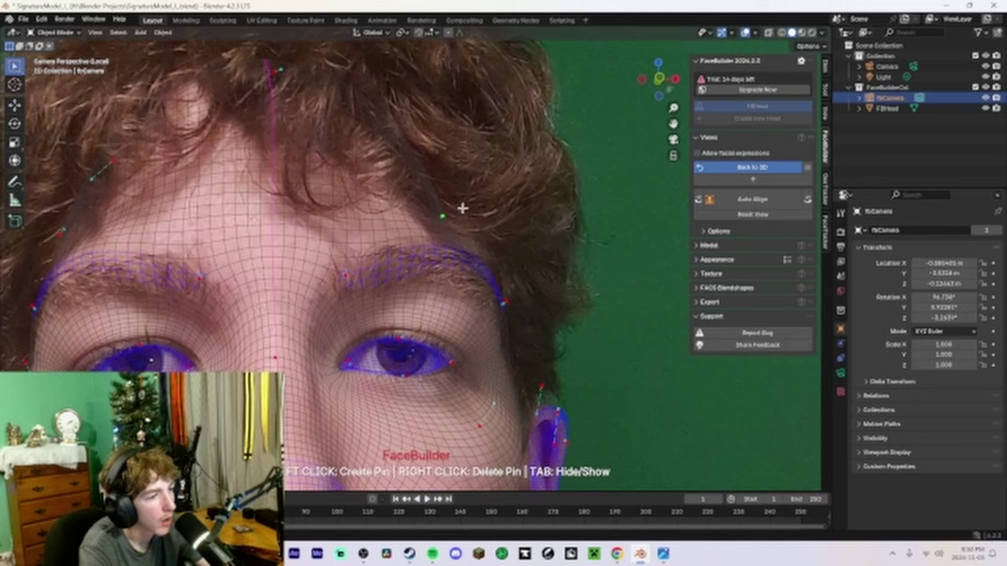
{"action": "left_click_drag", "start_coordinate": [462, 207], "coordinate": [481, 202]}
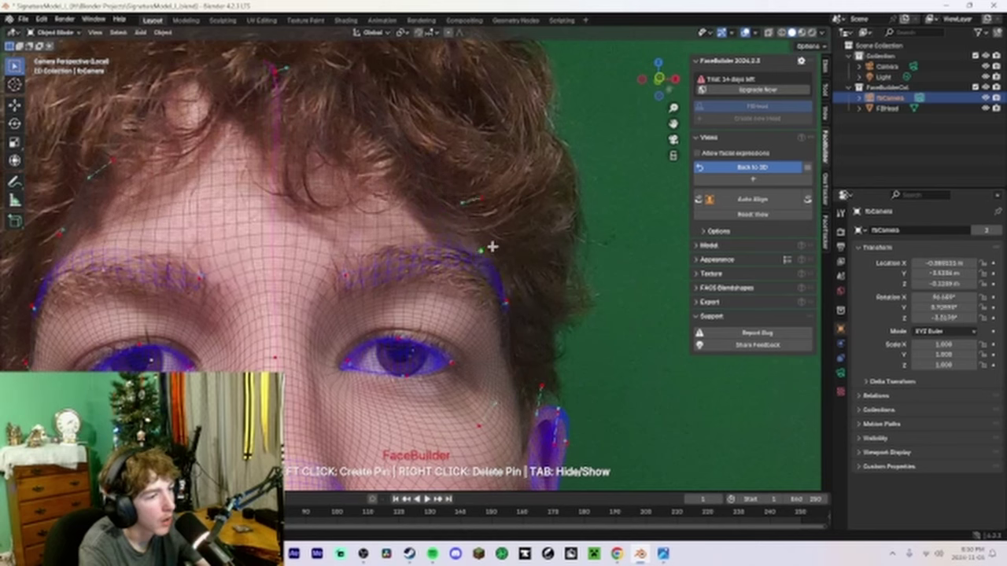
{"action": "left_click_drag", "start_coordinate": [492, 247], "coordinate": [508, 371]}
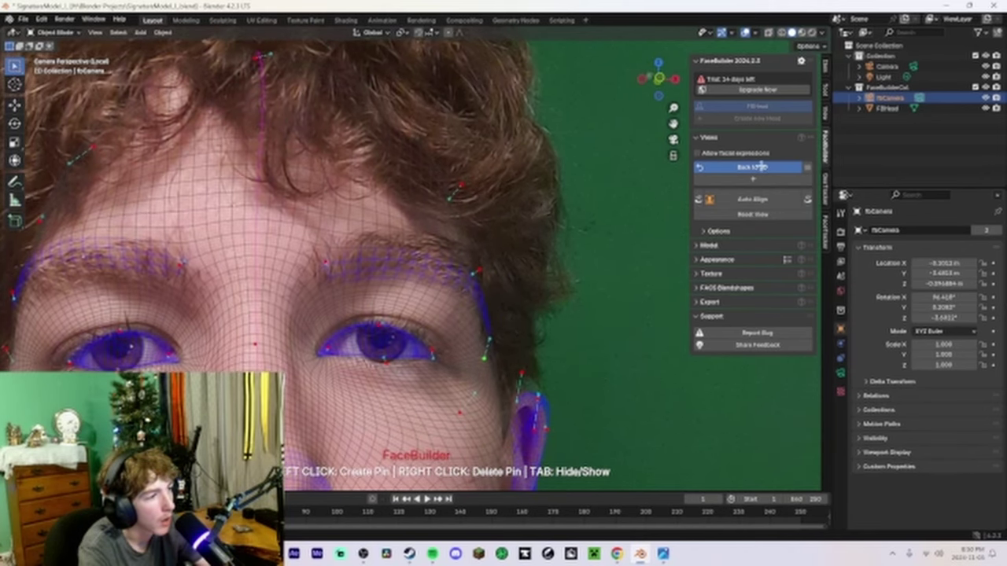
Leave the photo pinning view and inspect the head's forehead and ear shape from the side in 3D
{"action": "left_click", "coordinate": [756, 166]}
{"action": "middle_click_drag", "start_coordinate": [506, 244], "coordinate": [441, 245]}
{"action": "scroll", "coordinate": [506, 241], "scroll_direction": "up", "scroll_amount": 3}
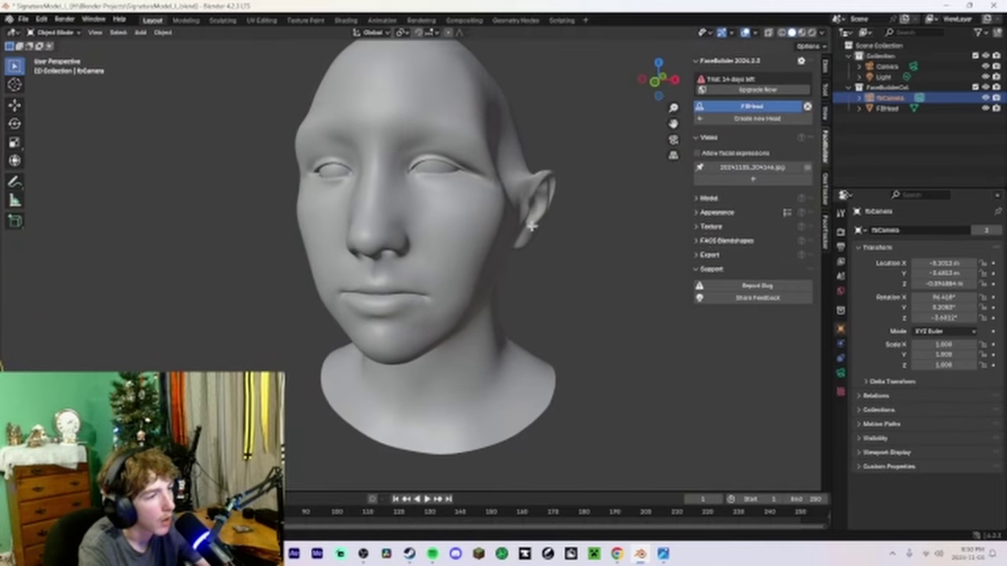
{"action": "middle_click_drag", "start_coordinate": [602, 169], "coordinate": [557, 210]}
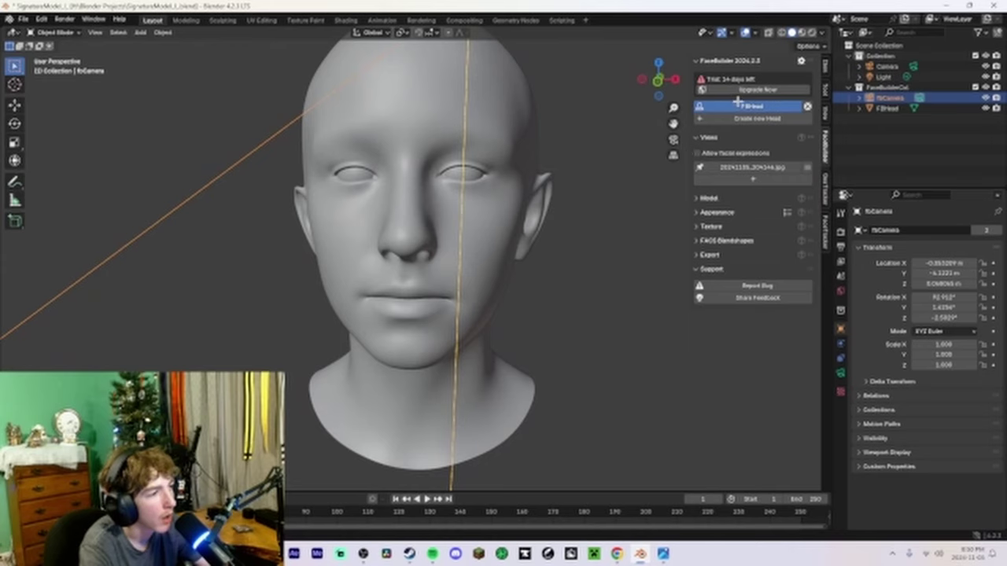
Allow facial expressions for the head, with the eyelids and neck locked
{"action": "left_click", "coordinate": [719, 166]}
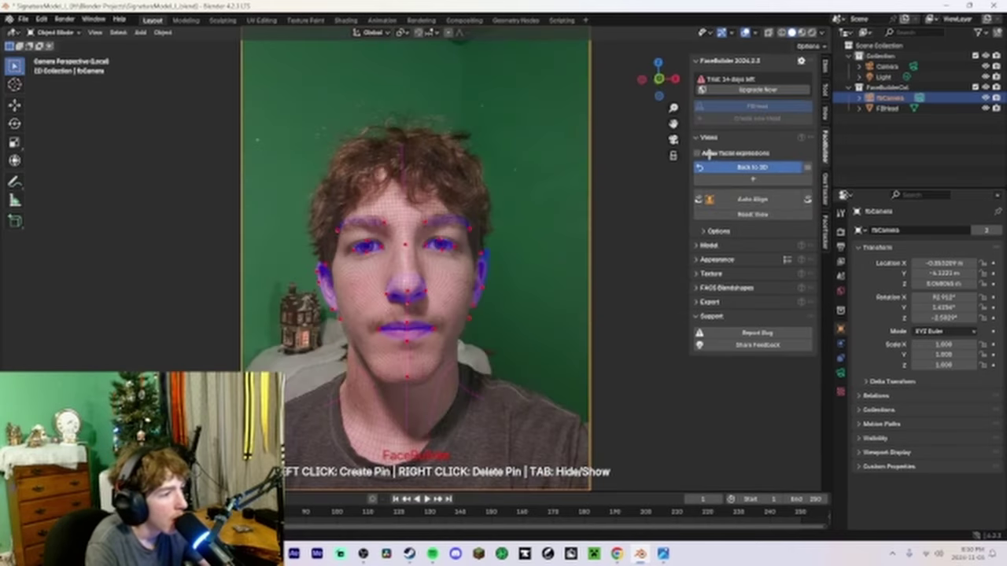
{"action": "left_click", "coordinate": [733, 186]}
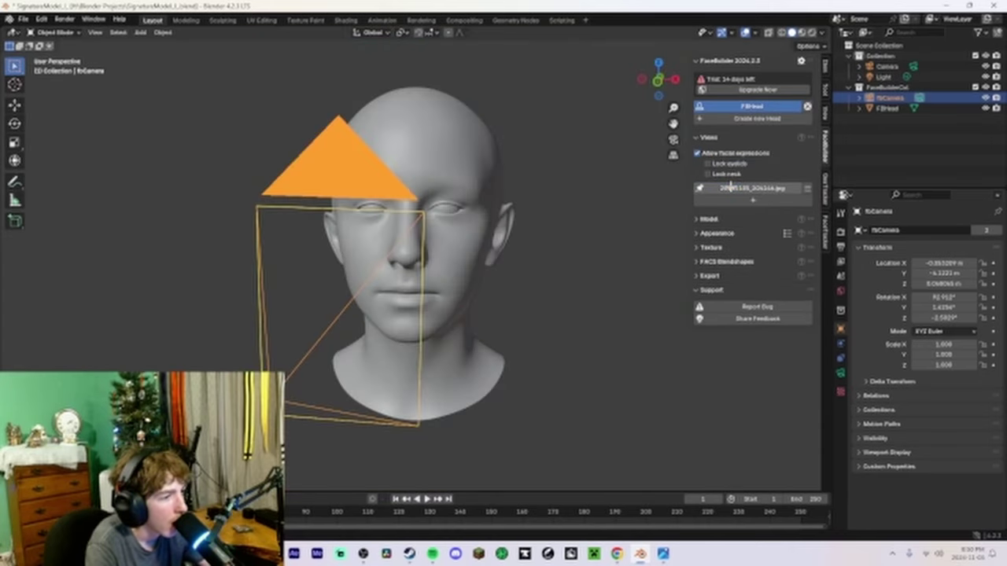
{"action": "middle_click_drag", "start_coordinate": [559, 231], "coordinate": [570, 232]}
{"action": "left_click", "coordinate": [708, 163]}
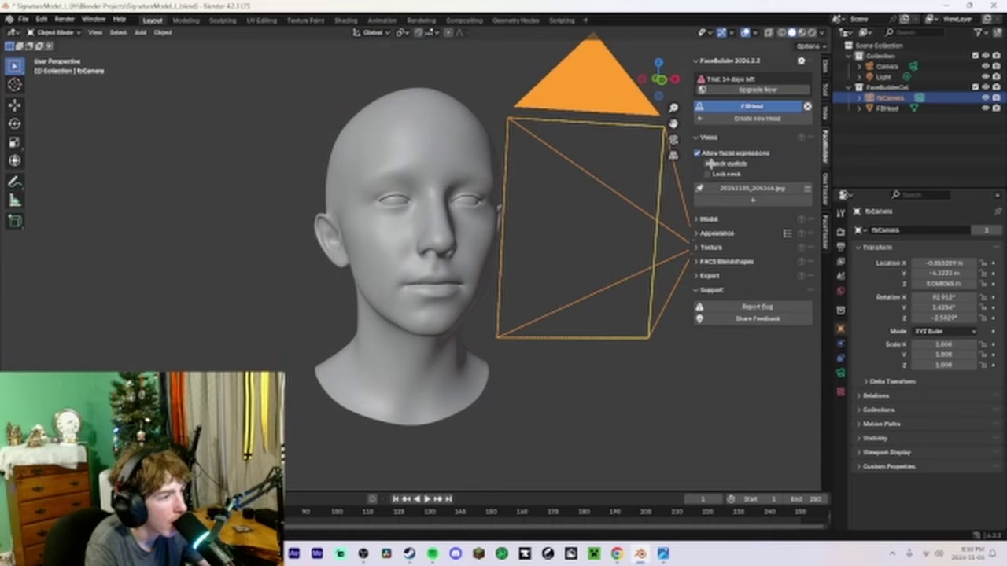
{"action": "left_click", "coordinate": [707, 174]}
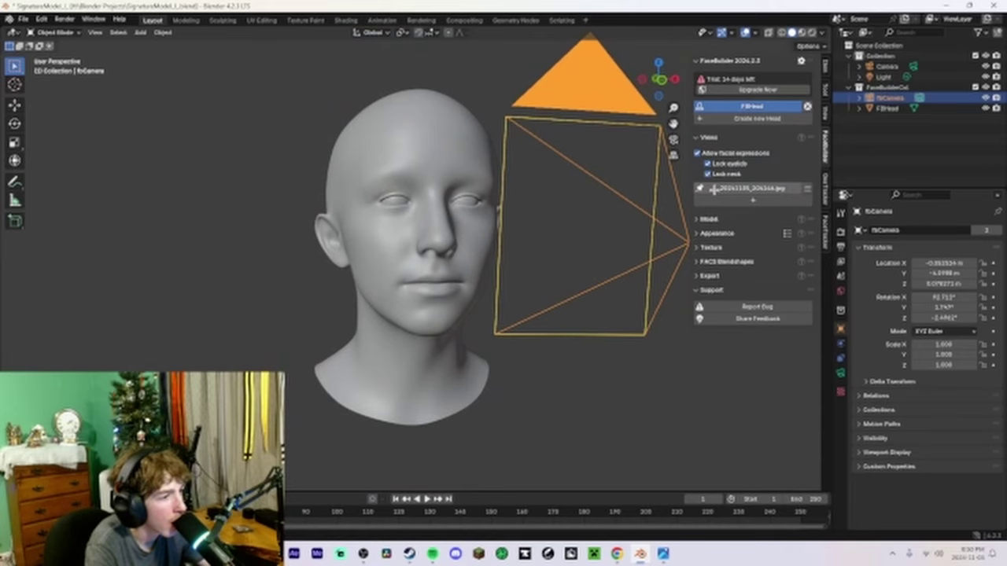
Reopen the front photo's pinning view and pin both sides of the jaw at mouth level to the photo's jawline
{"action": "left_click", "coordinate": [714, 189]}
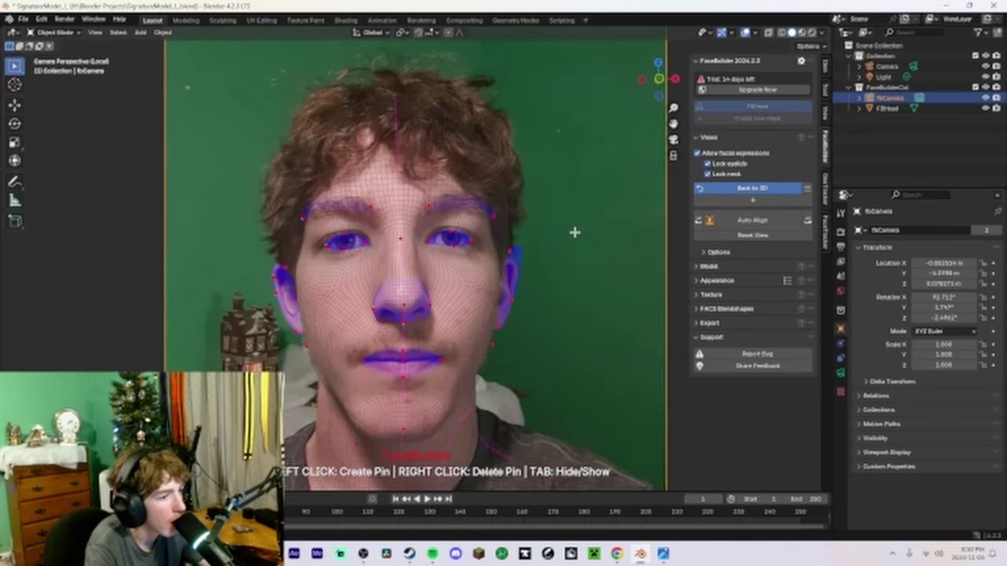
{"action": "scroll", "coordinate": [566, 233], "scroll_direction": "up", "scroll_amount": 3}
{"action": "scroll", "coordinate": [393, 236], "scroll_direction": "up", "scroll_amount": 4}
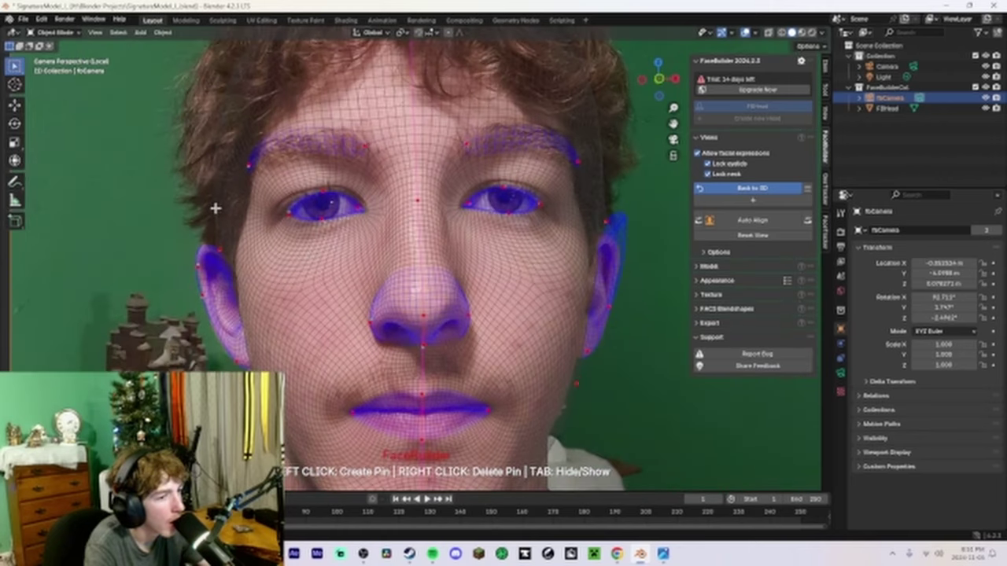
{"action": "scroll", "coordinate": [444, 240], "scroll_direction": "down", "scroll_amount": 5}
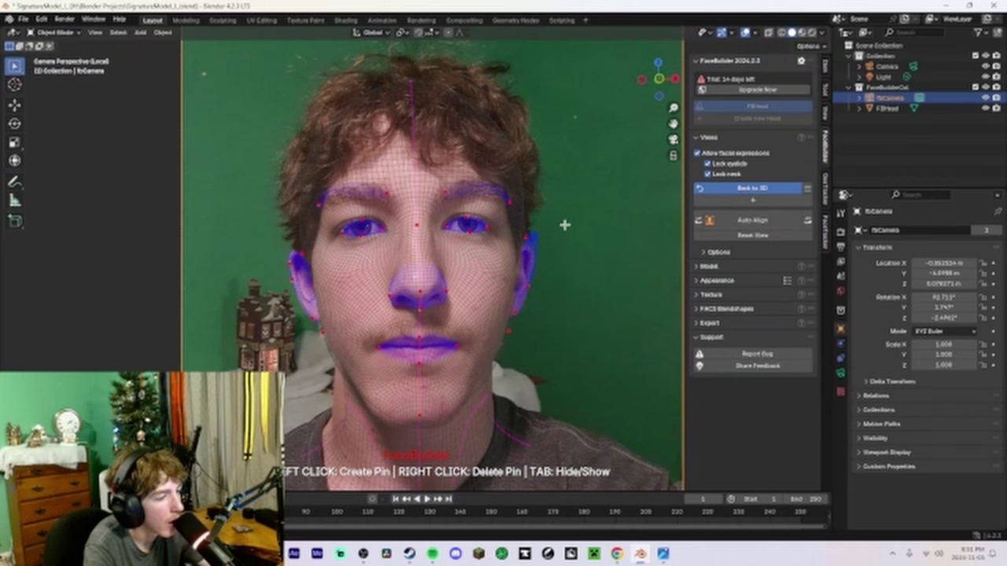
{"action": "scroll", "coordinate": [472, 224], "scroll_direction": "up", "scroll_amount": 3}
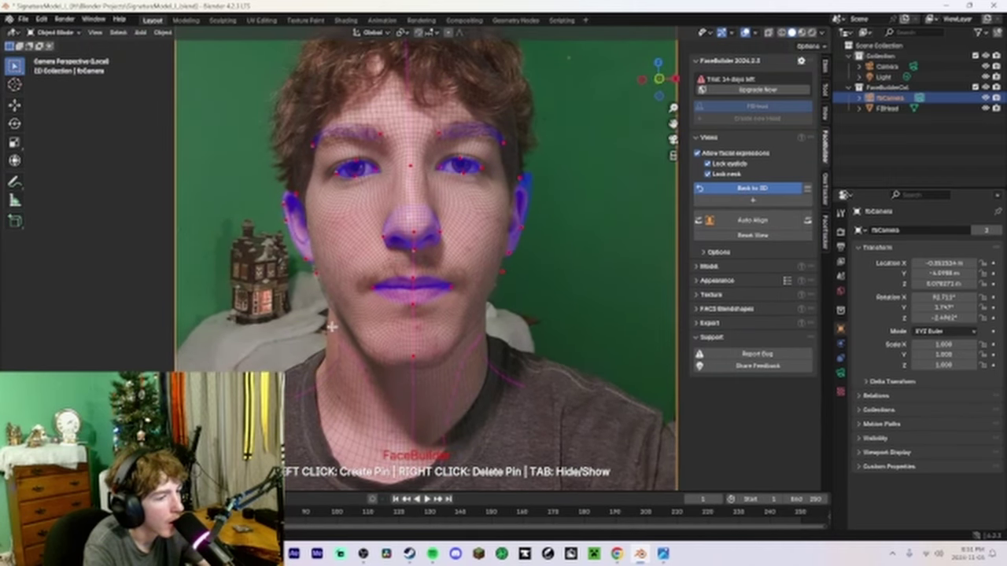
{"action": "scroll", "coordinate": [331, 326], "scroll_direction": "up", "scroll_amount": 3}
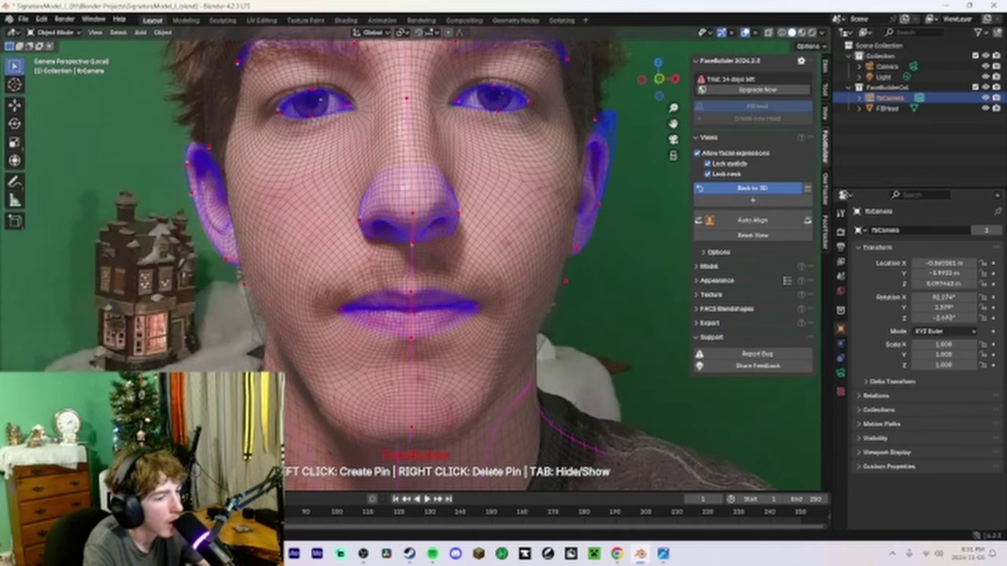
{"action": "left_click_drag", "start_coordinate": [590, 447], "coordinate": [591, 443]}
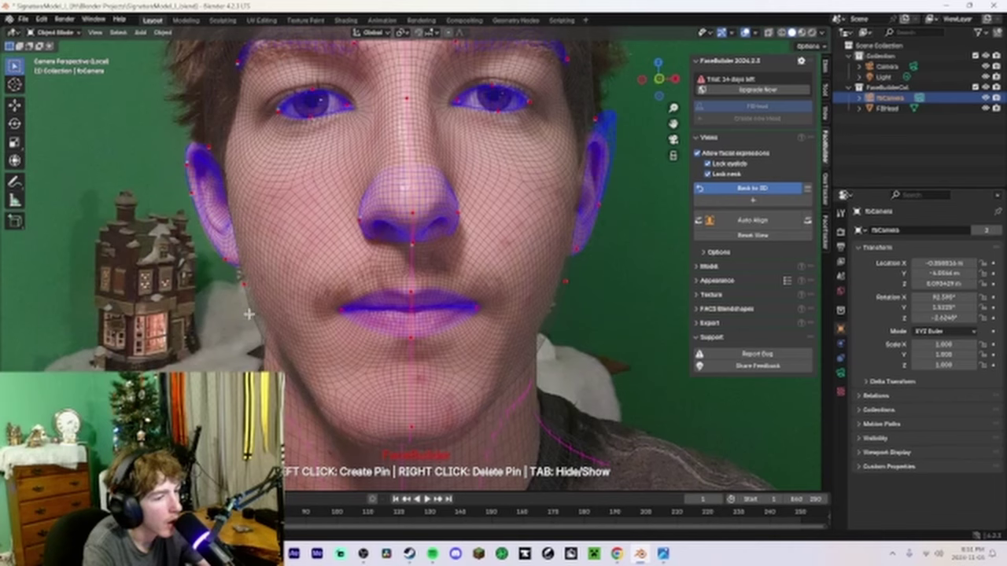
{"action": "mouse_move", "coordinate": [266, 308]}
{"action": "left_mouse_down"}
{"action": "mouse_move", "coordinate": [281, 308]}
{"action": "mouse_move", "coordinate": [265, 313]}
{"action": "left_mouse_up"}
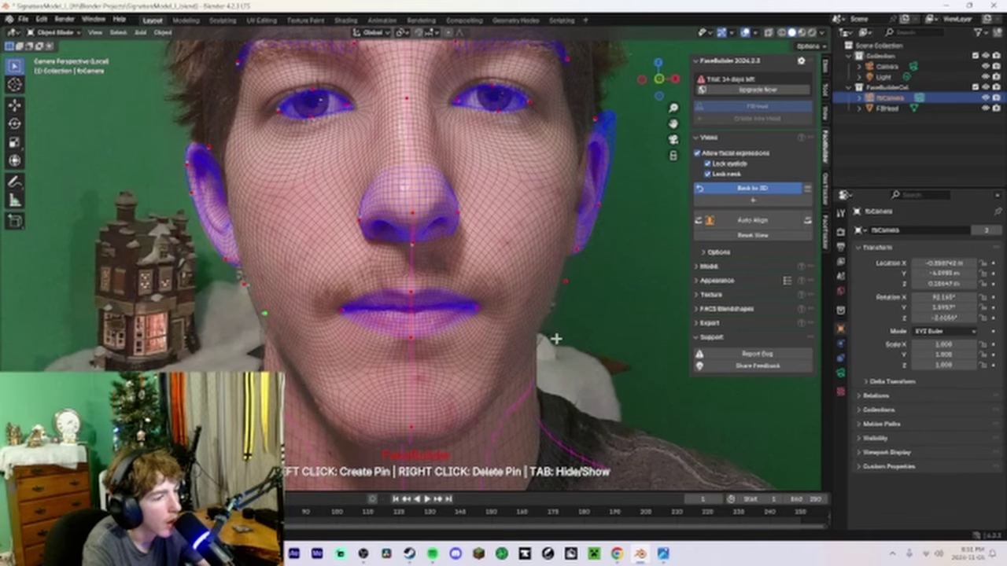
{"action": "left_click", "coordinate": [532, 305]}
Pin both sides of the neck below the jaw and align them with the neck edges in the photo
{"action": "middle_click_drag", "start_coordinate": [546, 386], "coordinate": [587, 242], "text": "shift"}
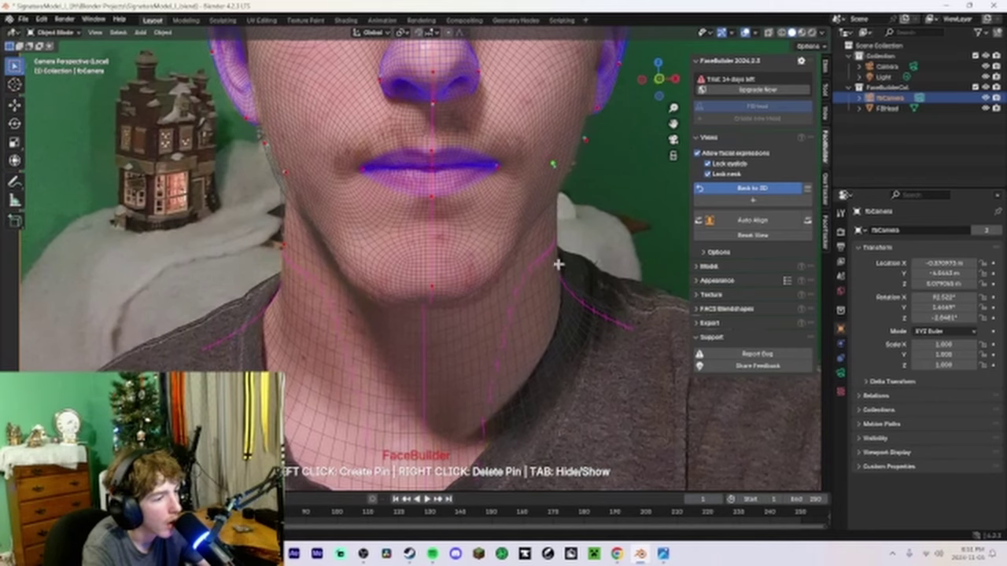
{"action": "left_click_drag", "start_coordinate": [552, 262], "coordinate": [555, 259]}
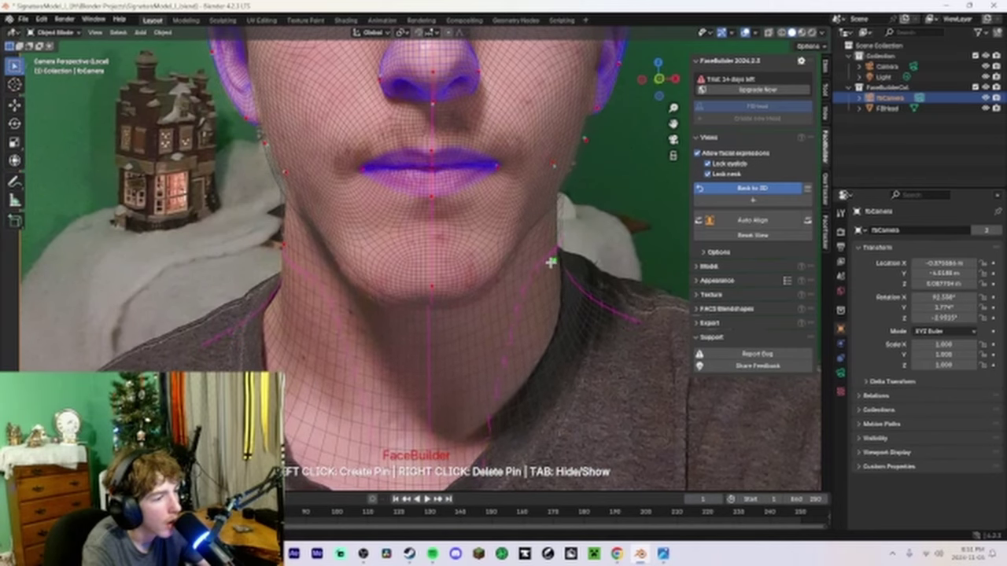
{"action": "right_click", "coordinate": [550, 263]}
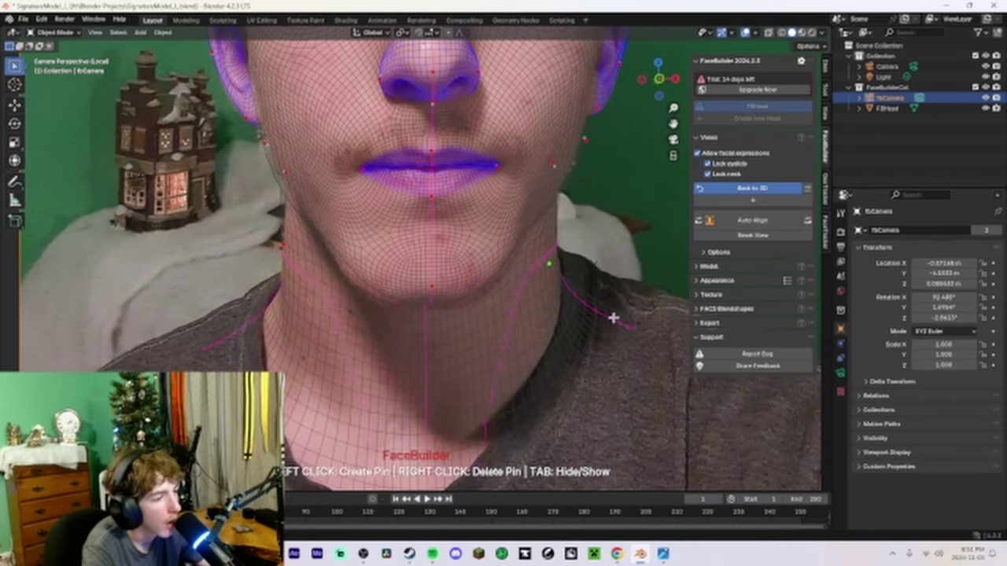
Examine how the pinned mesh fits the face, ears and hairline in the front photo
{"action": "scroll", "coordinate": [541, 275], "scroll_direction": "down", "scroll_amount": 3}
{"action": "middle_click_drag", "start_coordinate": [539, 274], "coordinate": [515, 369], "text": "shift"}
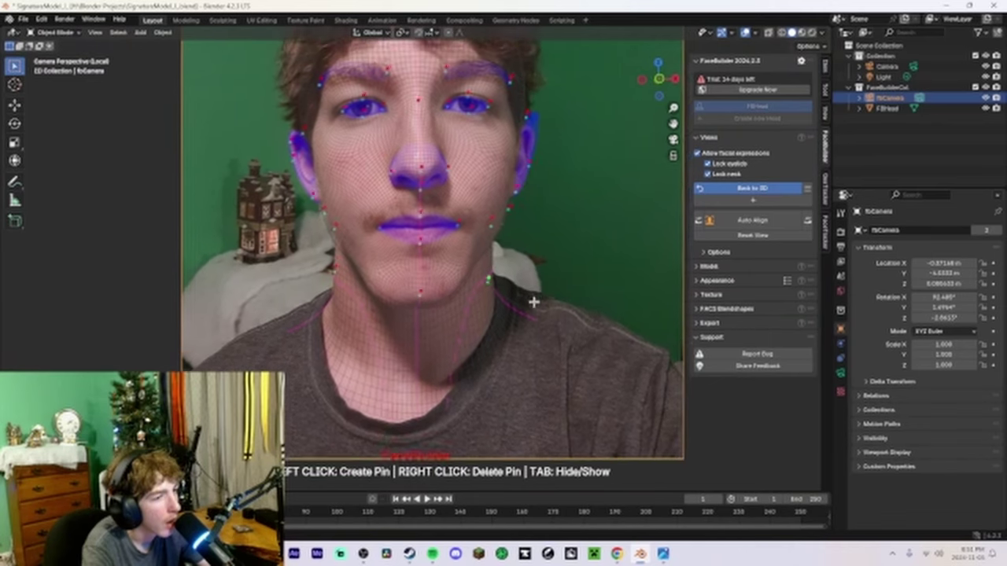
{"action": "scroll", "coordinate": [496, 262], "scroll_direction": "up", "scroll_amount": 3}
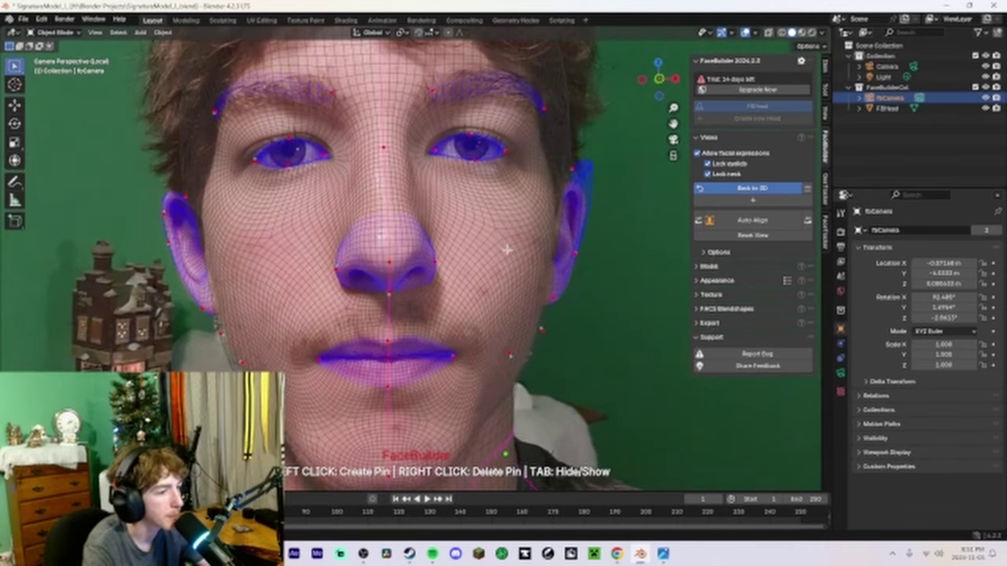
{"action": "middle_click_drag", "start_coordinate": [540, 249], "coordinate": [504, 409], "text": "shift"}
{"action": "scroll", "coordinate": [549, 285], "scroll_direction": "down", "scroll_amount": 2}
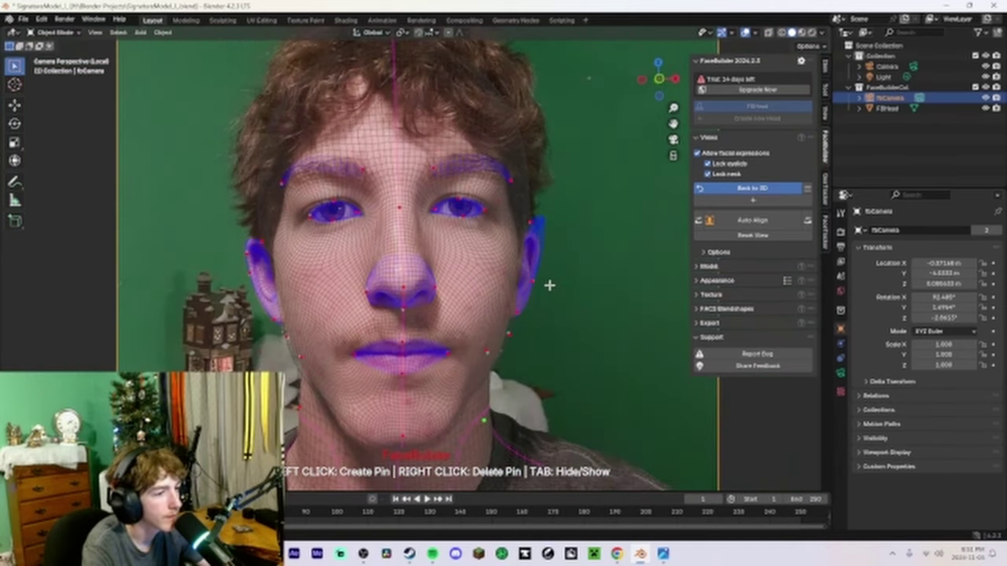
{"action": "scroll", "coordinate": [549, 286], "scroll_direction": "up", "scroll_amount": 3}
{"action": "middle_click_drag", "start_coordinate": [490, 315], "coordinate": [513, 375], "text": "shift"}
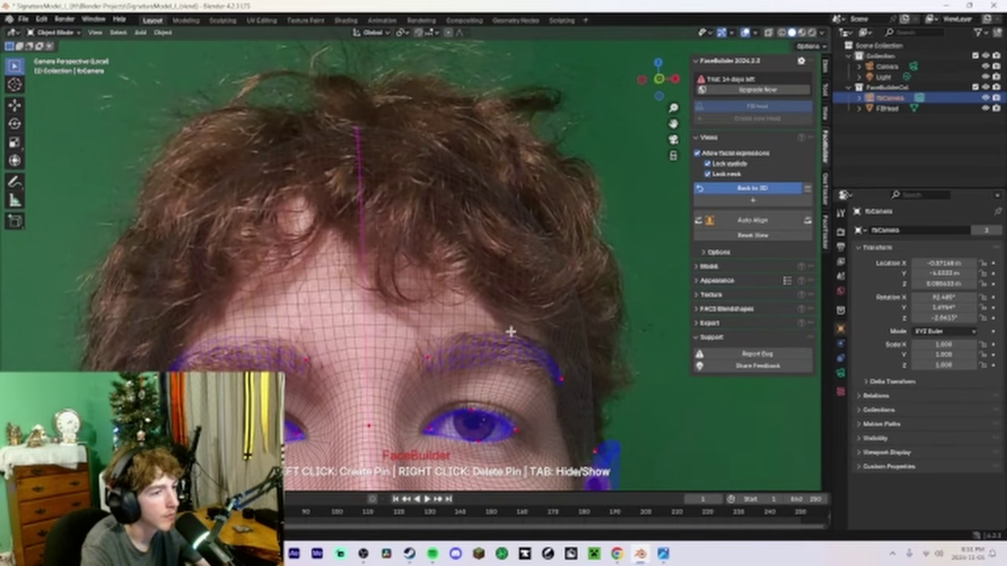
{"action": "scroll", "coordinate": [511, 333], "scroll_direction": "down", "scroll_amount": 2}
Leave the photo pinning view and inspect the reshaped head from several angles in 3D
{"action": "left_click", "coordinate": [748, 188]}
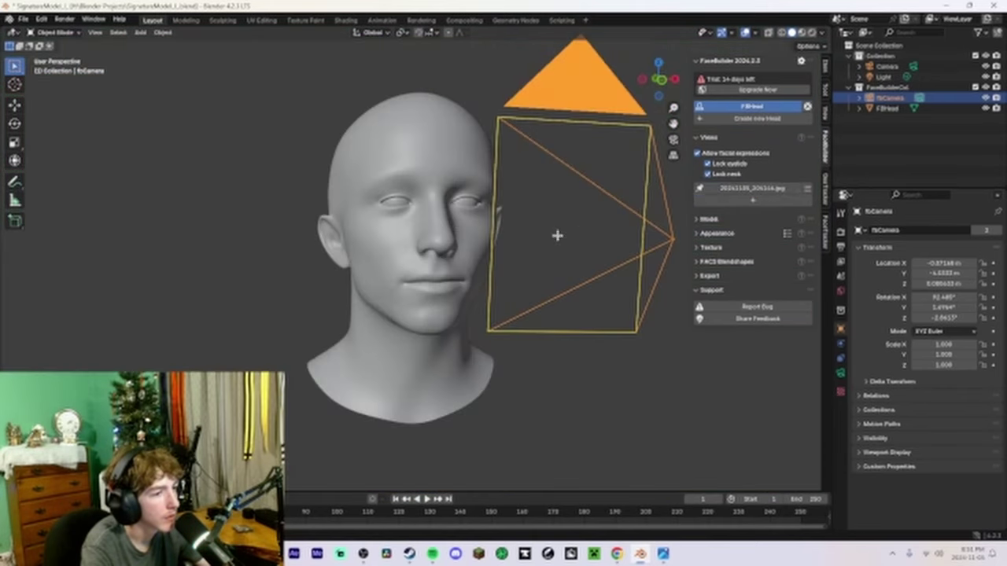
{"action": "scroll", "coordinate": [487, 243], "scroll_direction": "up", "scroll_amount": 2}
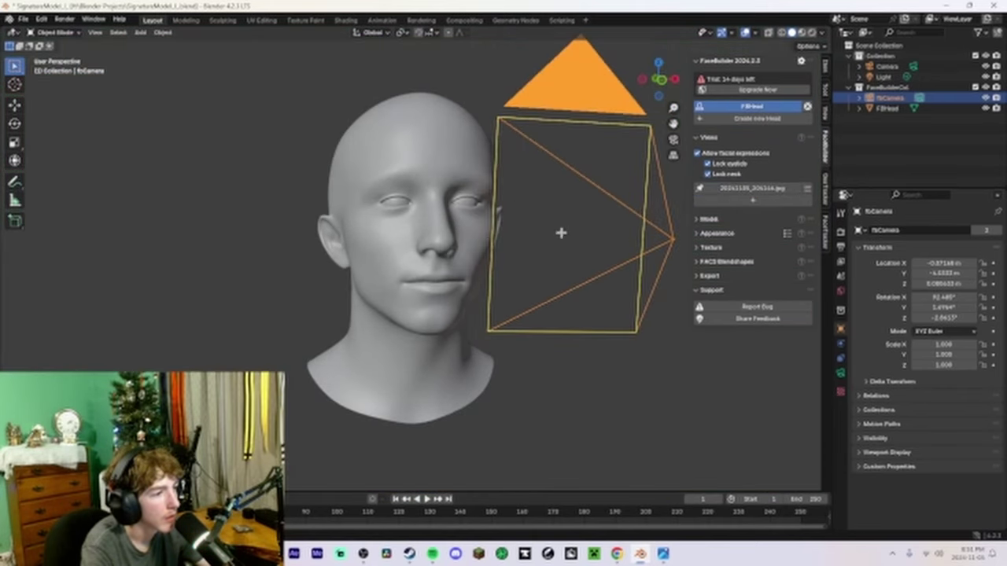
{"action": "left_click", "coordinate": [744, 106]}
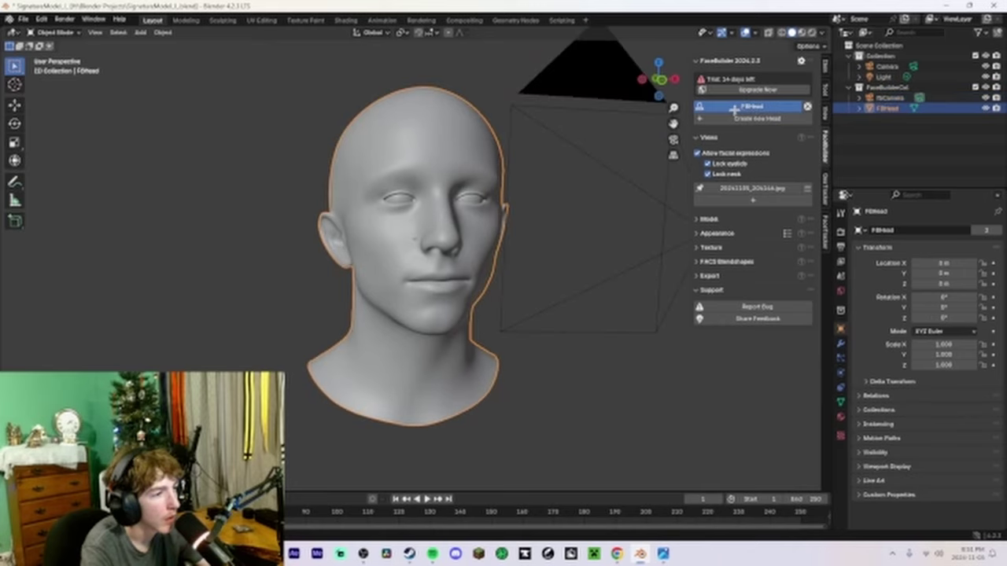
{"action": "left_click", "coordinate": [724, 188]}
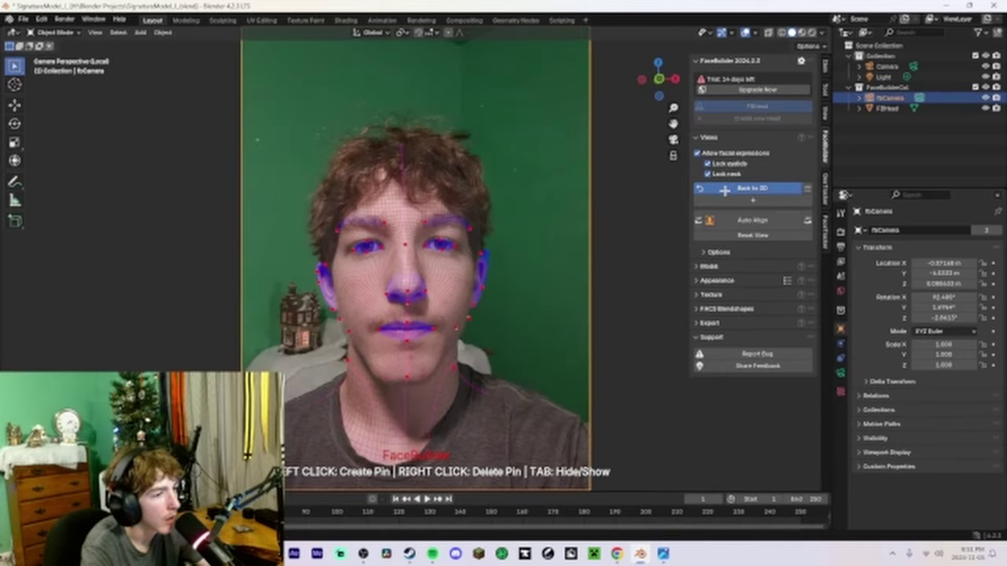
{"action": "left_click", "coordinate": [724, 188]}
{"action": "middle_click_drag", "start_coordinate": [561, 165], "coordinate": [531, 212]}
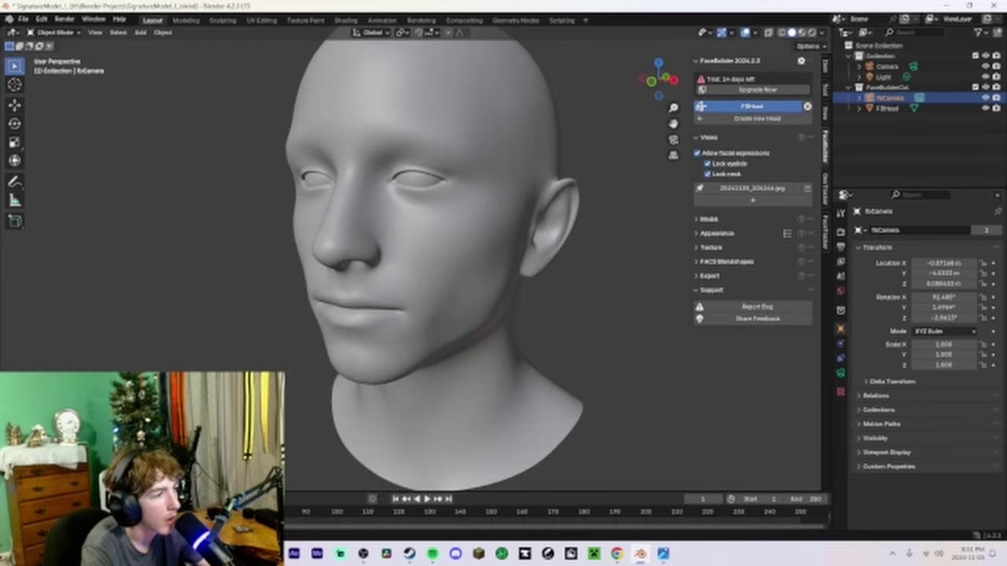
Select the head model and view it through the camera to compare it with the portrait photo
{"action": "left_click", "coordinate": [699, 108]}
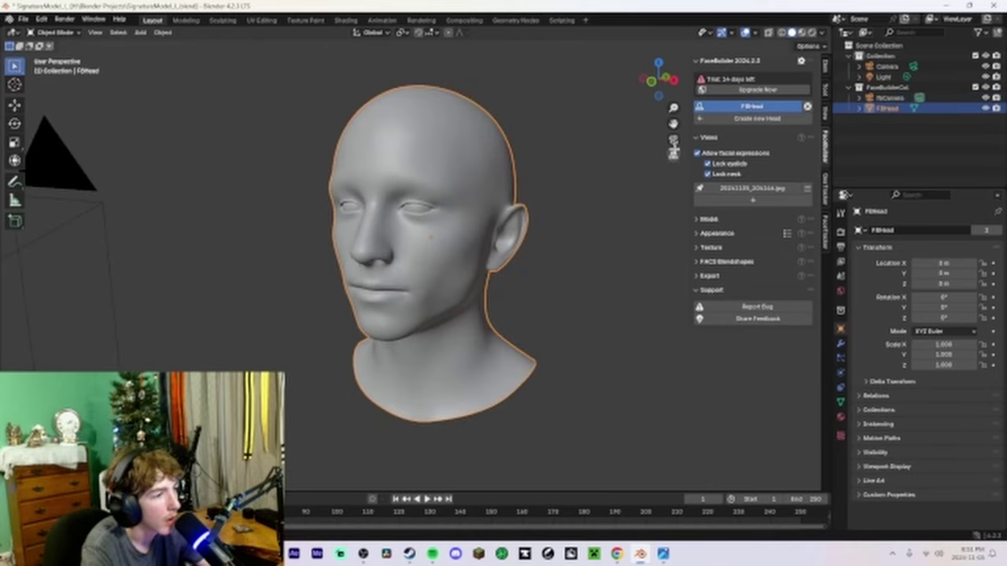
{"action": "left_click", "coordinate": [672, 139]}
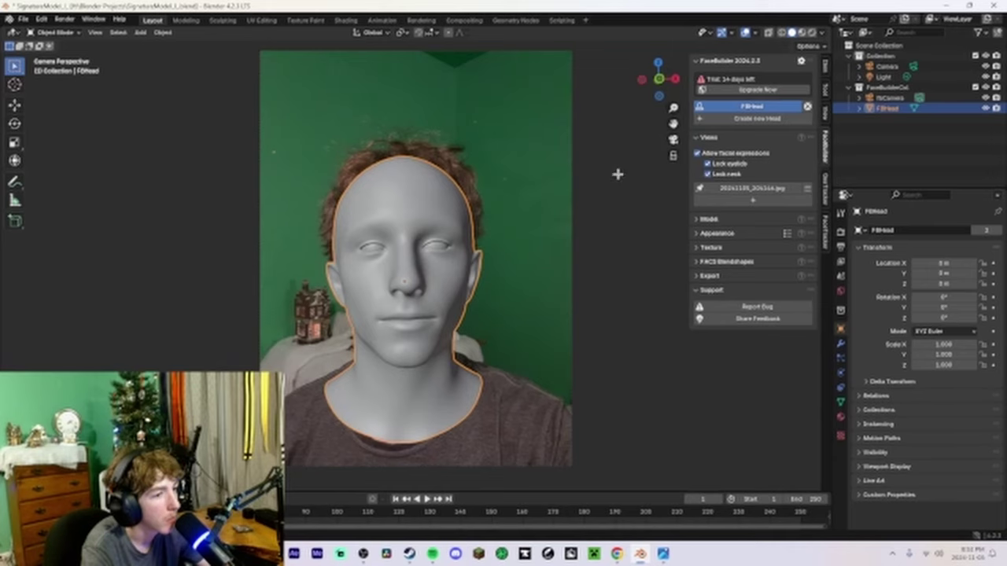
{"action": "scroll", "coordinate": [551, 193], "scroll_direction": "up", "scroll_amount": 3}
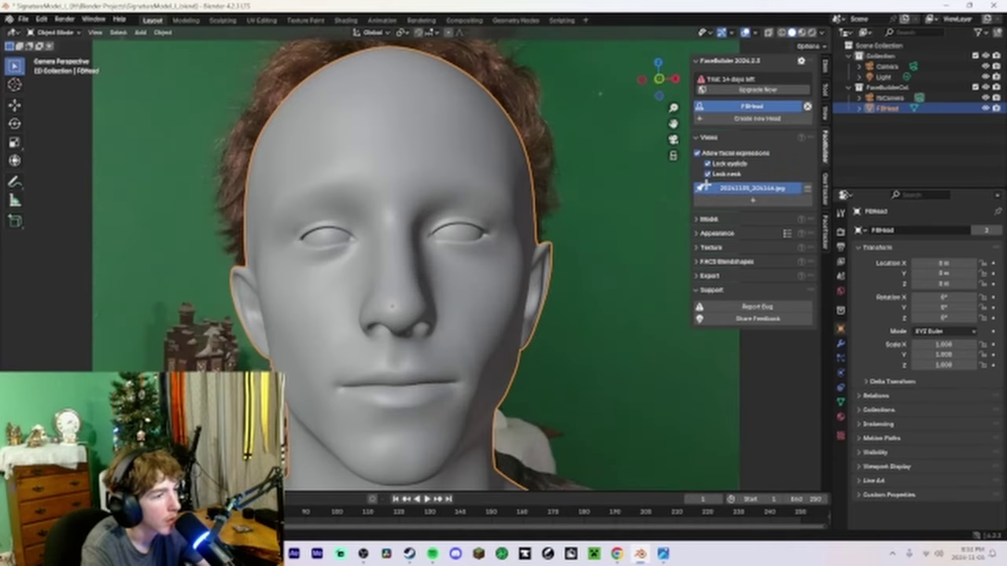
Check the head against the front photo through its camera, and return to the free 3D view
{"action": "left_click", "coordinate": [703, 187]}
{"action": "left_click", "coordinate": [703, 187]}
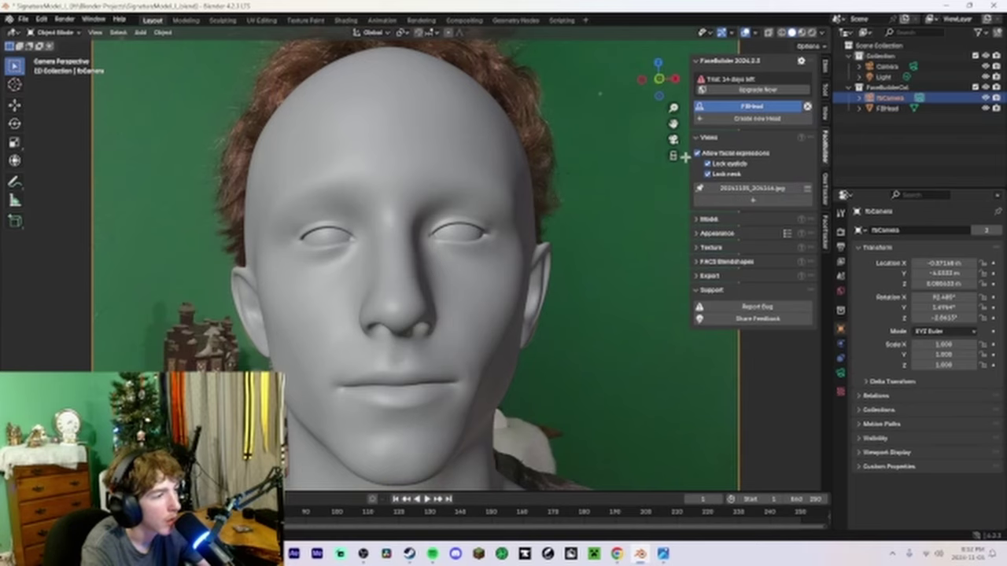
{"action": "scroll", "coordinate": [597, 162], "scroll_direction": "down", "scroll_amount": 2}
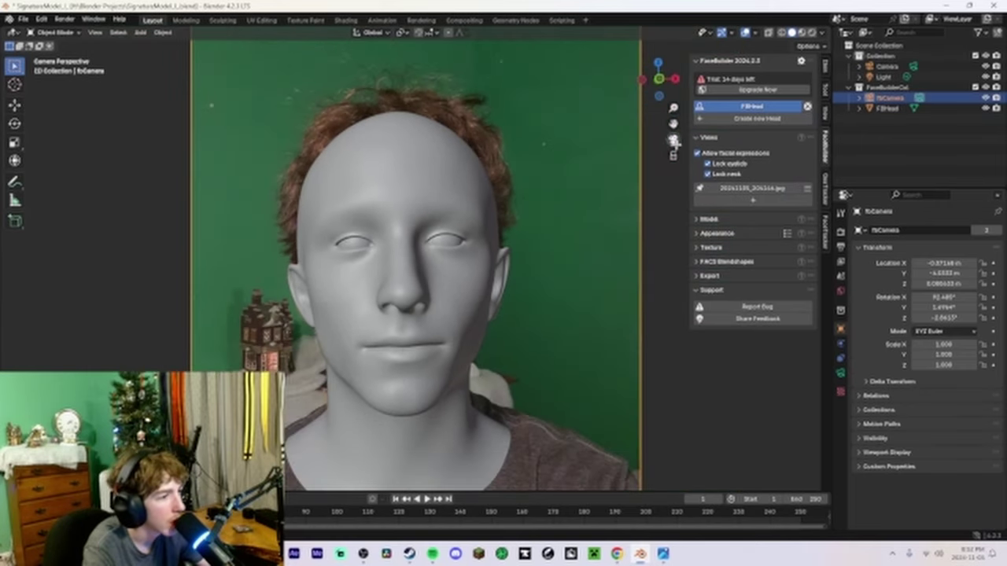
{"action": "left_click", "coordinate": [673, 140]}
{"action": "left_click", "coordinate": [673, 140]}
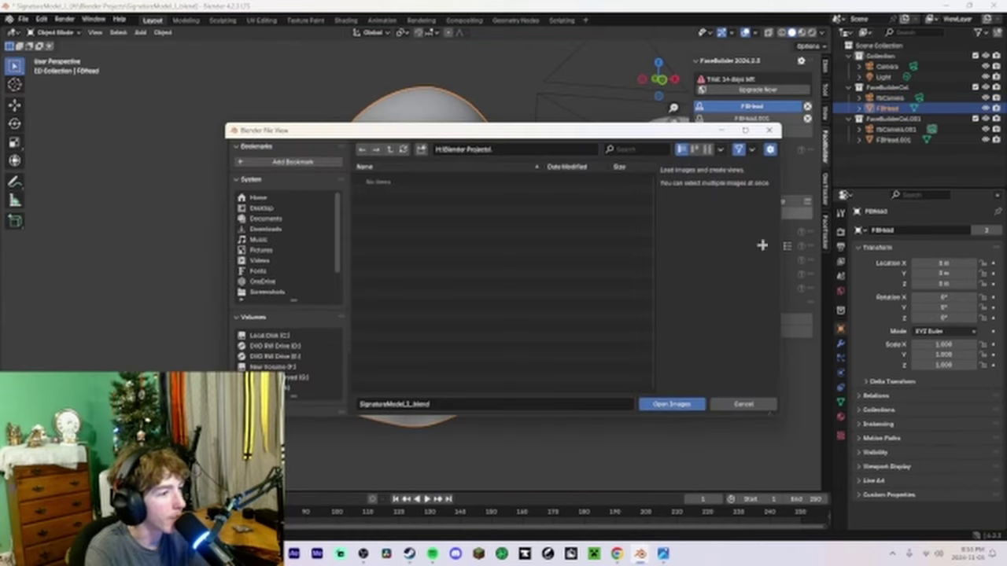
Load the side-profile photo 20241105_204159.jpg from the Pictures folder as a second view of the head and open it for pinning
{"action": "left_click", "coordinate": [264, 249]}
{"action": "left_click", "coordinate": [398, 260]}
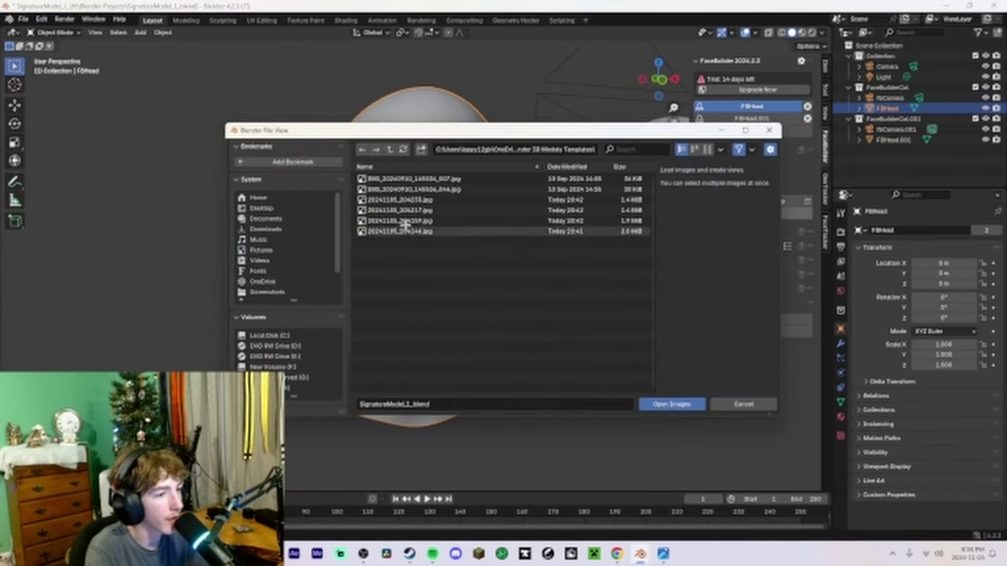
{"action": "left_click", "coordinate": [404, 222]}
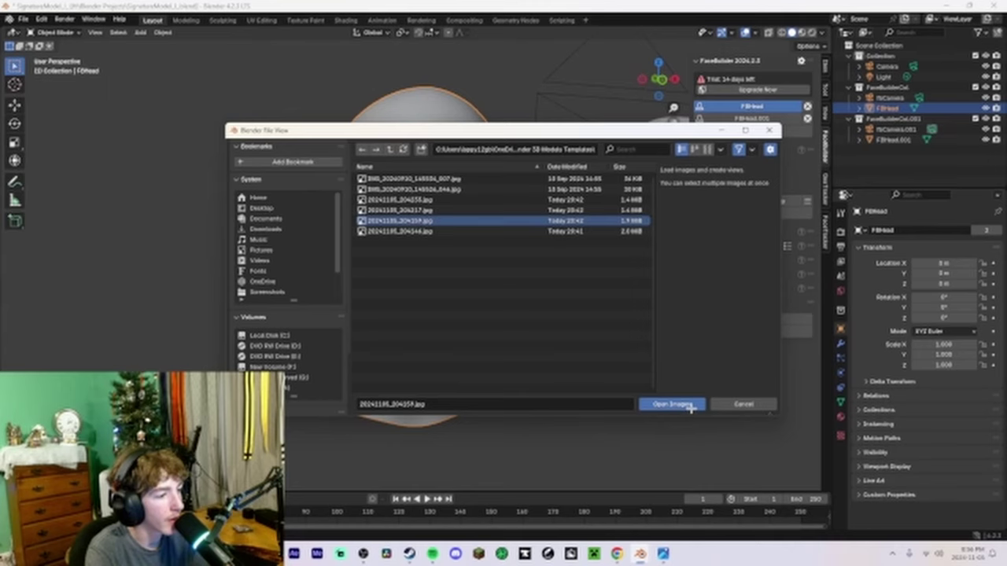
{"action": "left_click", "coordinate": [673, 405]}
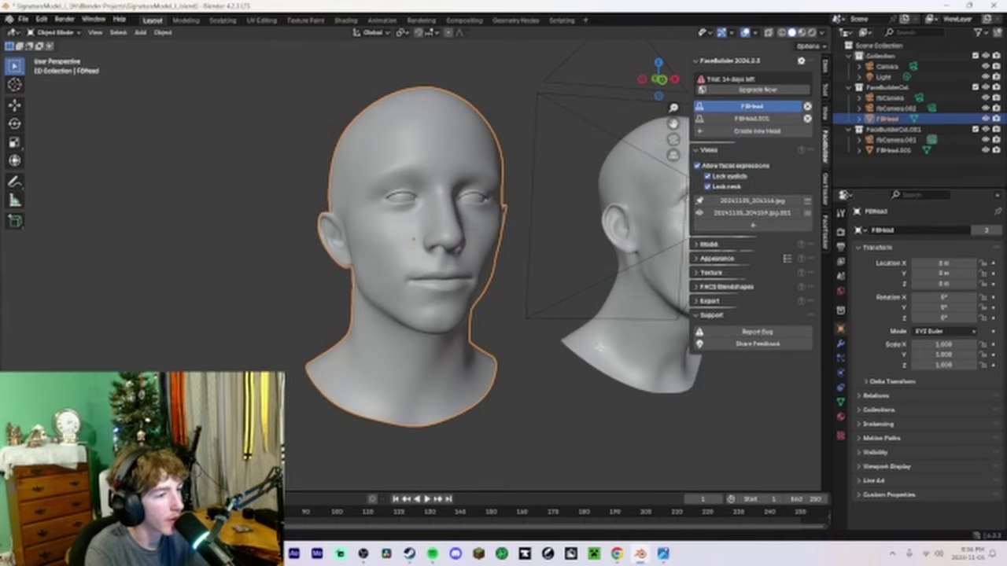
{"action": "left_click", "coordinate": [744, 214]}
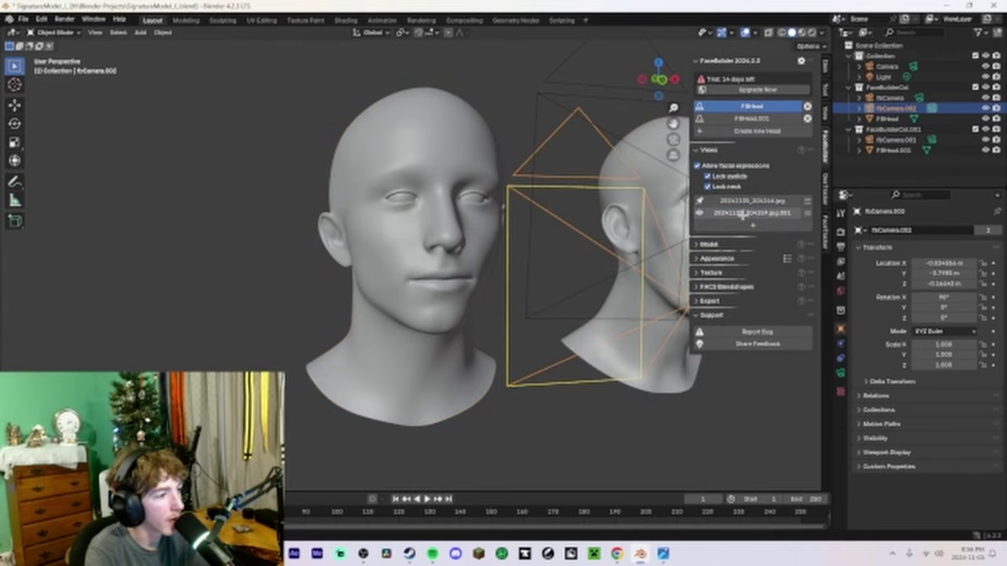
{"action": "left_click", "coordinate": [710, 213]}
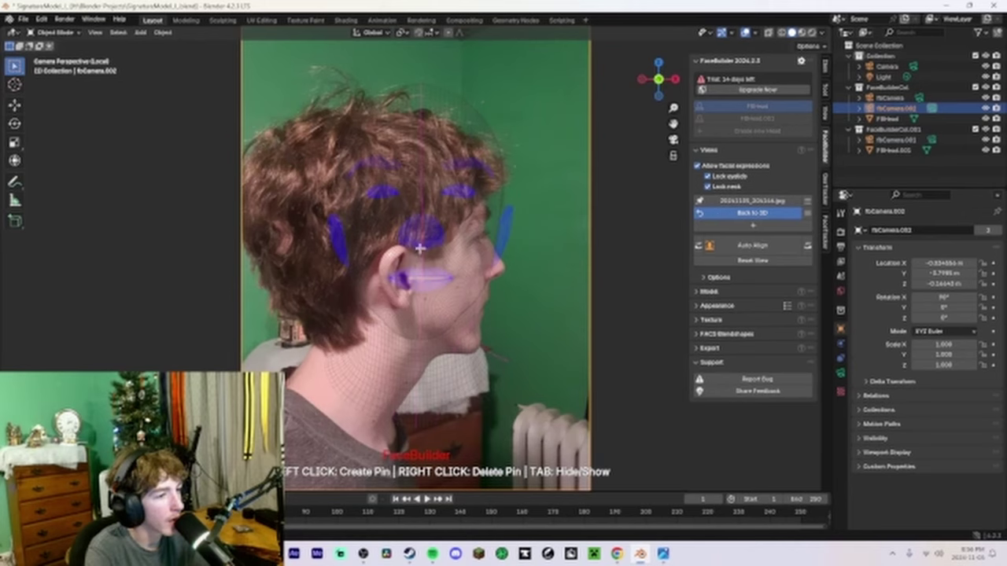
Auto-align the head mesh to the face in the side-profile photo
{"action": "left_click_drag", "start_coordinate": [446, 207], "coordinate": [456, 269]}
{"action": "key", "text": "ctrl+z"}
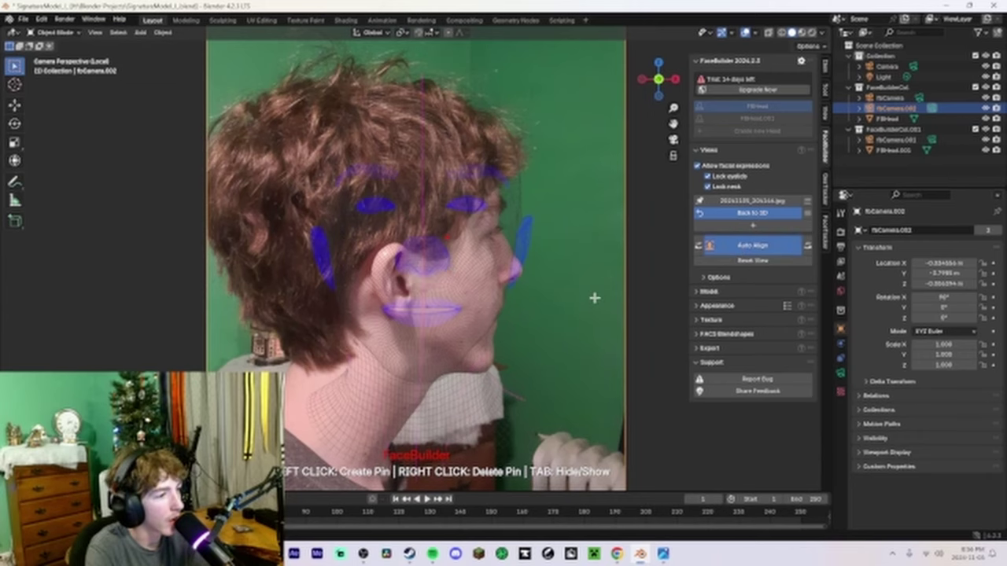
{"action": "left_click", "coordinate": [753, 244]}
Pin the eye corner, nose bridge and nose tip and match them to the profile in the side photo
{"action": "scroll", "coordinate": [606, 276], "scroll_direction": "up", "scroll_amount": 5}
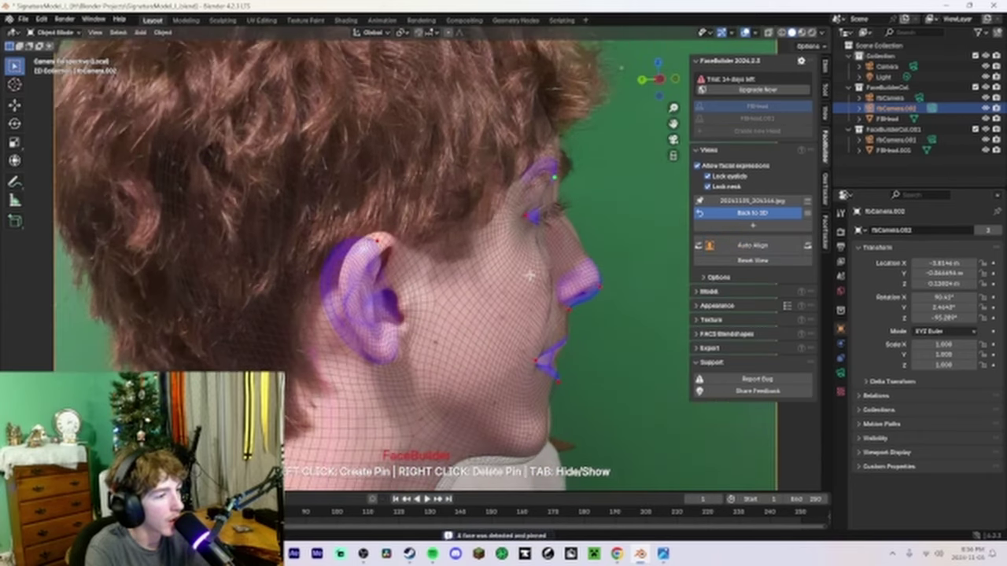
{"action": "scroll", "coordinate": [530, 273], "scroll_direction": "up", "scroll_amount": 6}
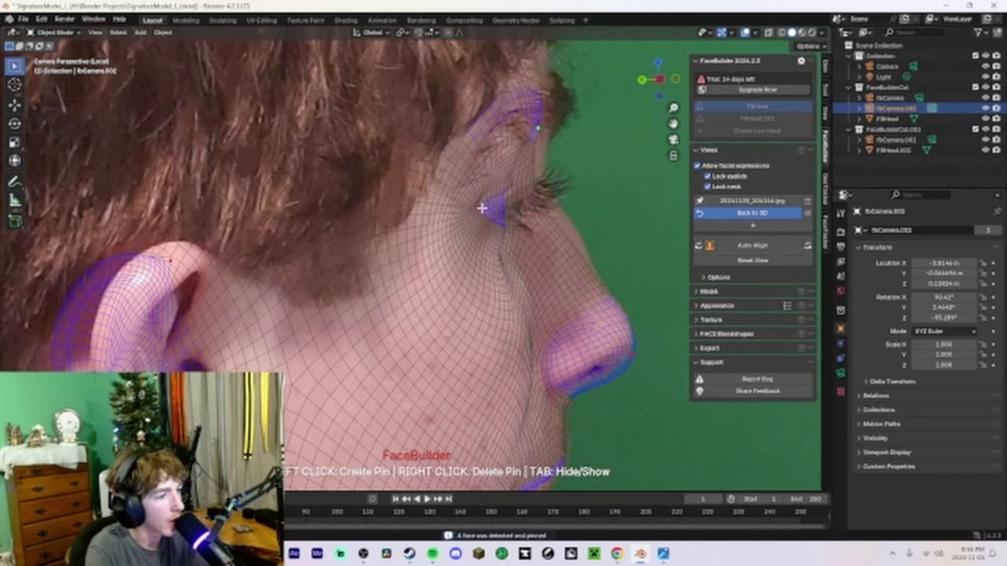
{"action": "left_click_drag", "start_coordinate": [482, 207], "coordinate": [566, 214]}
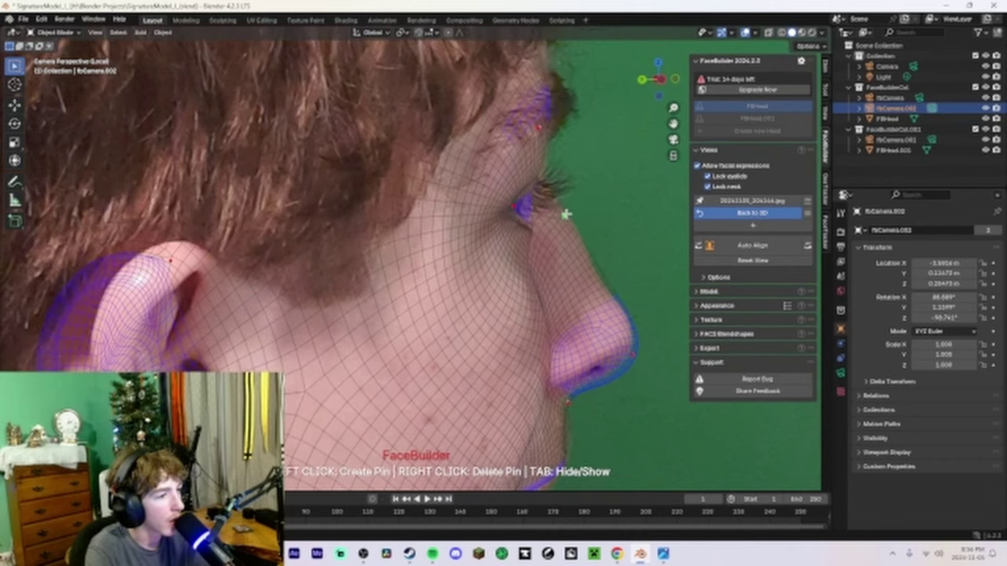
{"action": "left_click_drag", "start_coordinate": [597, 268], "coordinate": [593, 272]}
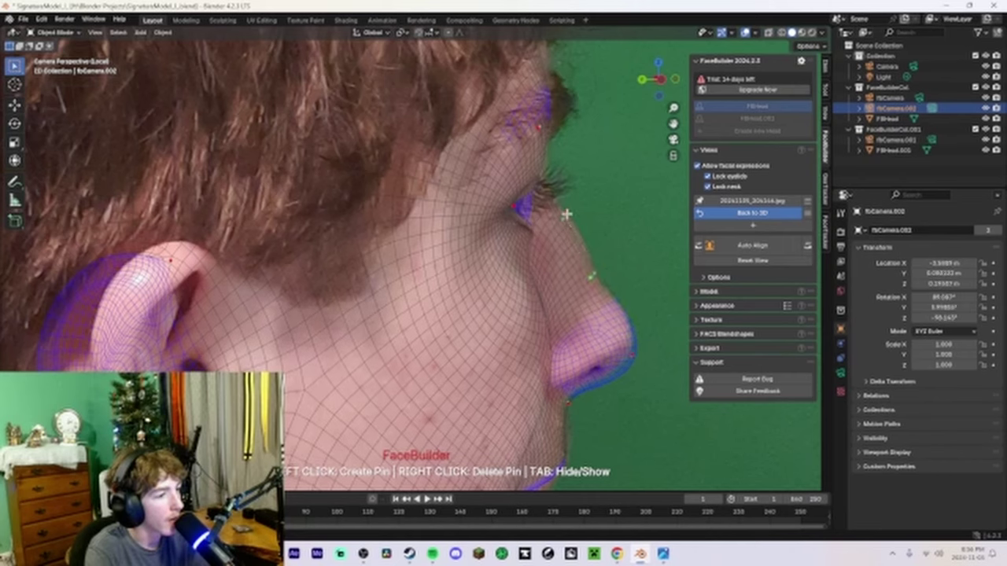
{"action": "left_click_drag", "start_coordinate": [566, 214], "coordinate": [574, 211]}
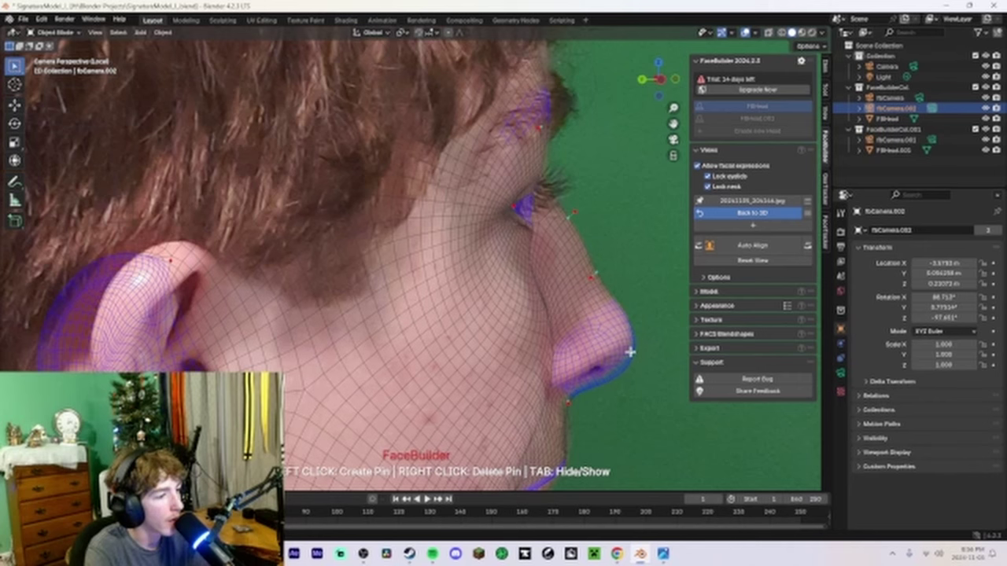
{"action": "left_click_drag", "start_coordinate": [628, 349], "coordinate": [626, 344]}
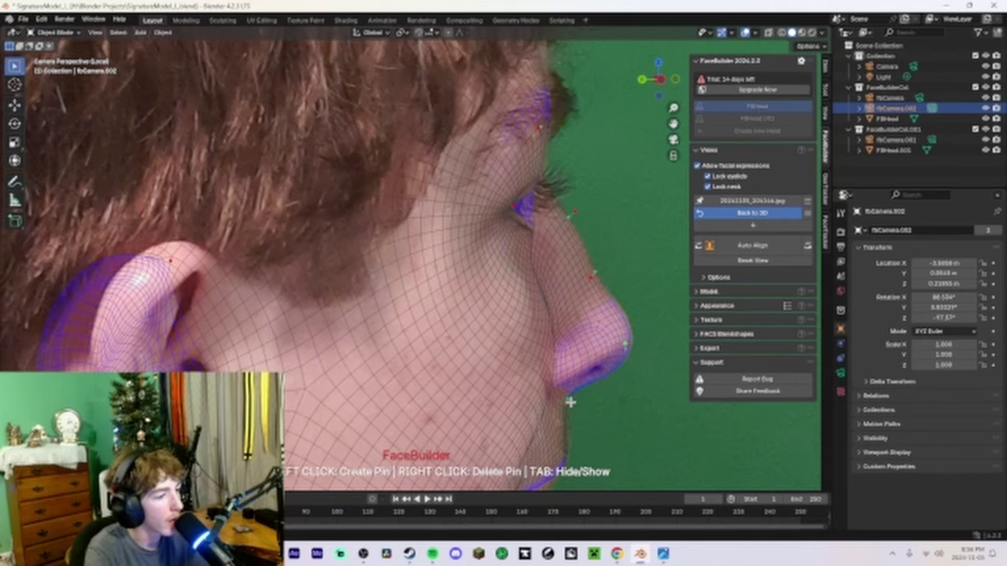
Pin the mouth corner, lower lip and chin and align them with the side-photo profile
{"action": "middle_click_drag", "start_coordinate": [578, 398], "coordinate": [568, 162], "text": "shift"}
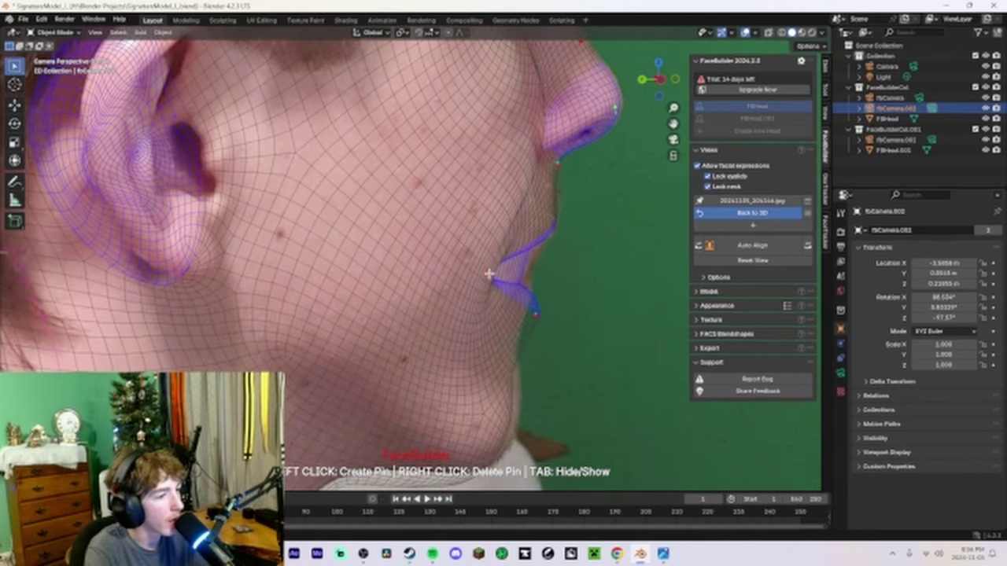
{"action": "mouse_move", "coordinate": [494, 273]}
{"action": "left_mouse_down"}
{"action": "mouse_move", "coordinate": [506, 279]}
{"action": "mouse_move", "coordinate": [498, 284]}
{"action": "left_mouse_up"}
{"action": "middle_click_drag", "start_coordinate": [562, 288], "coordinate": [571, 213], "text": "shift"}
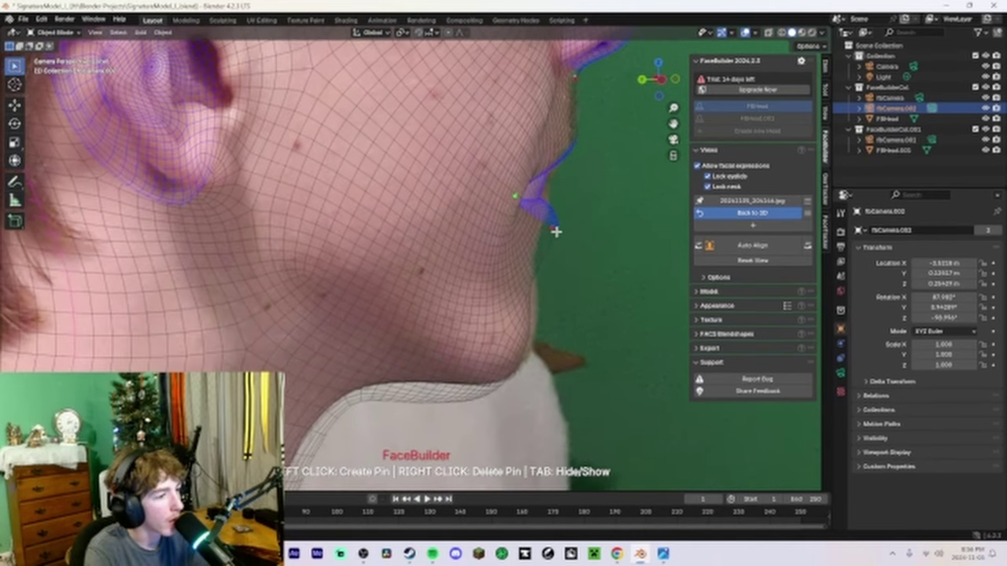
{"action": "left_click_drag", "start_coordinate": [554, 227], "coordinate": [544, 206]}
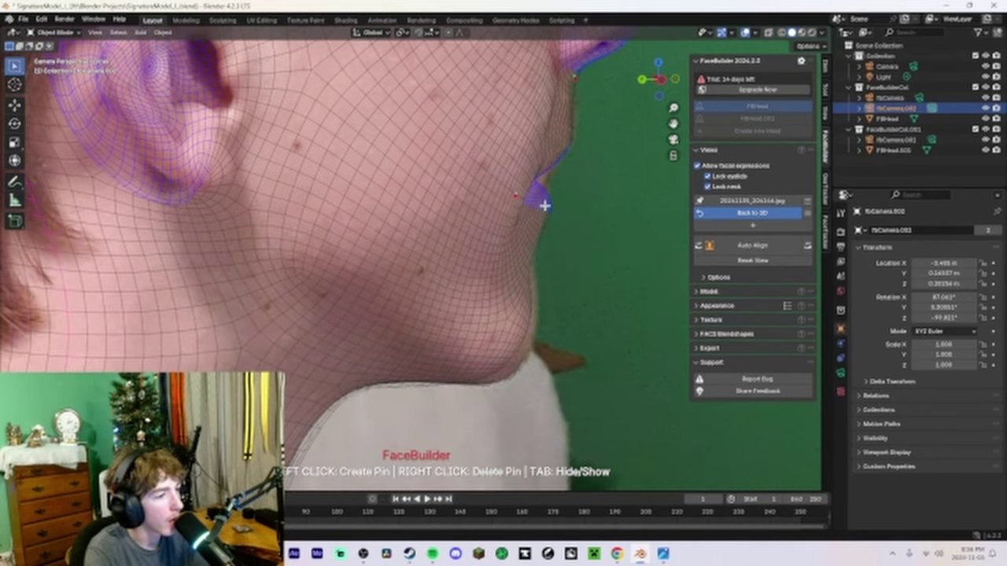
{"action": "left_click_drag", "start_coordinate": [511, 334], "coordinate": [520, 341]}
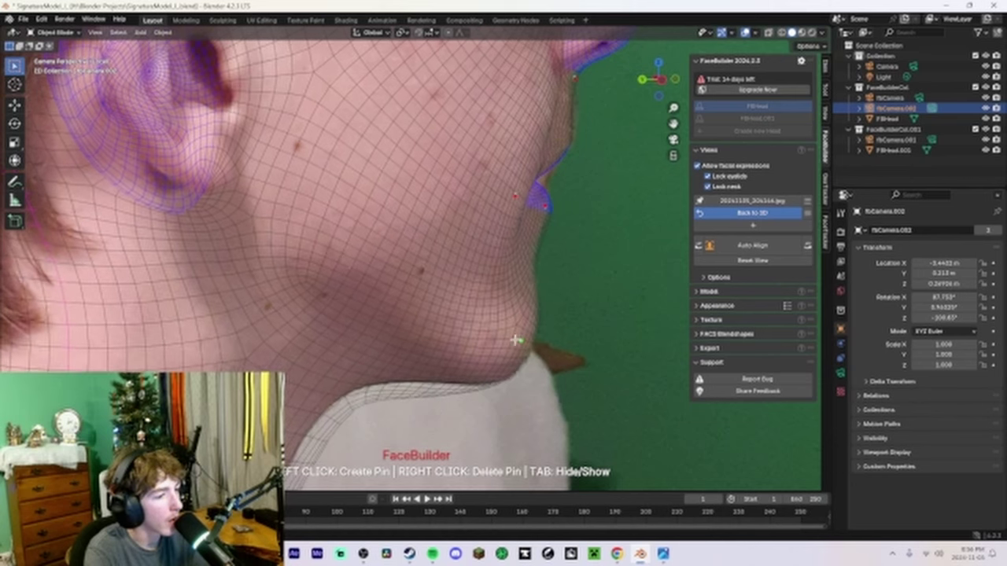
Pin the underside of the jaw and the throat down the front of the neck to follow the photo's outline
{"action": "left_click_drag", "start_coordinate": [357, 407], "coordinate": [362, 385]}
{"action": "middle_click_drag", "start_coordinate": [395, 372], "coordinate": [539, 205], "text": "shift"}
{"action": "left_click_drag", "start_coordinate": [450, 280], "coordinate": [425, 273]}
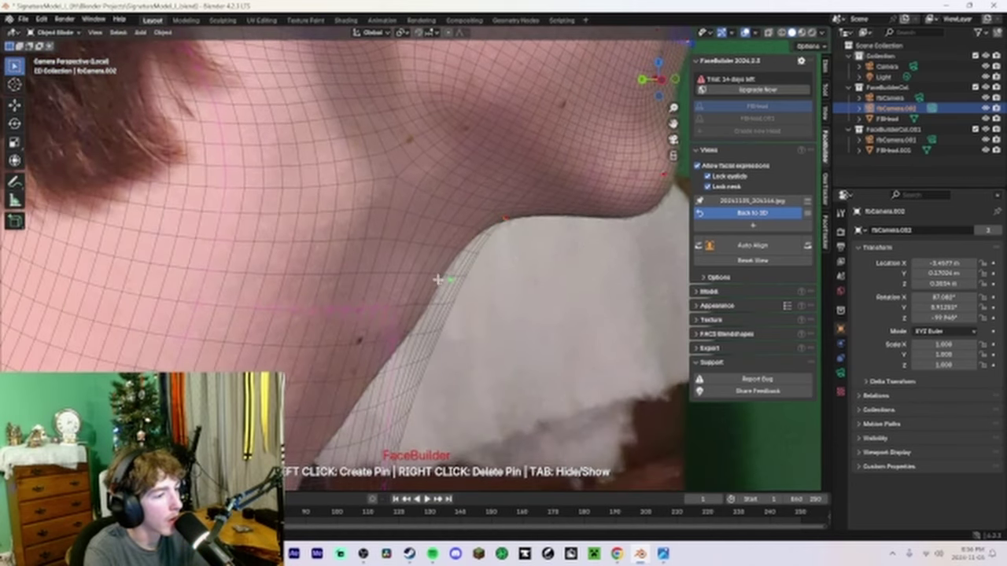
{"action": "mouse_move", "coordinate": [348, 418]}
{"action": "left_mouse_down"}
{"action": "mouse_move", "coordinate": [328, 409]}
{"action": "mouse_move", "coordinate": [364, 418]}
{"action": "left_mouse_up"}
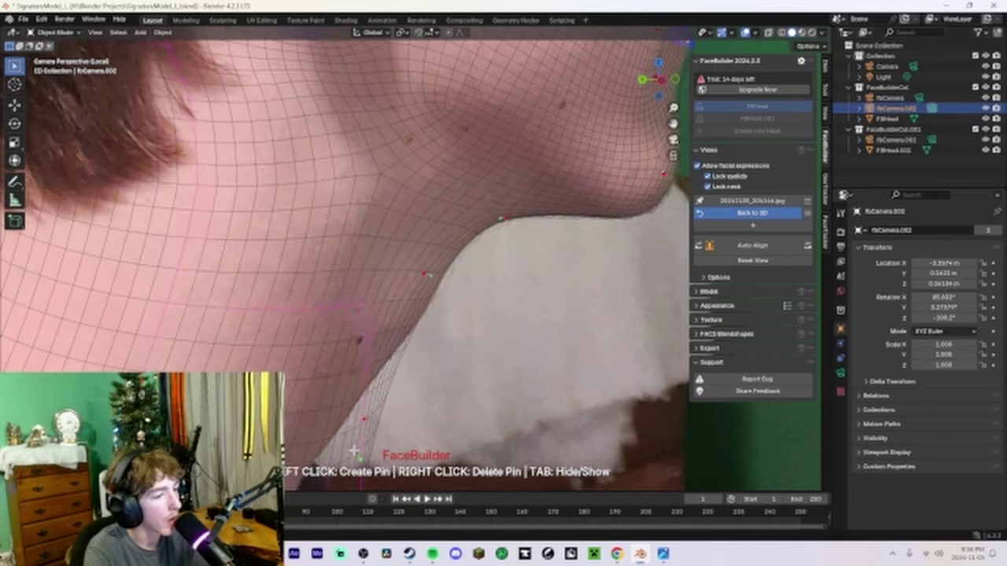
{"action": "left_click_drag", "start_coordinate": [354, 453], "coordinate": [344, 441]}
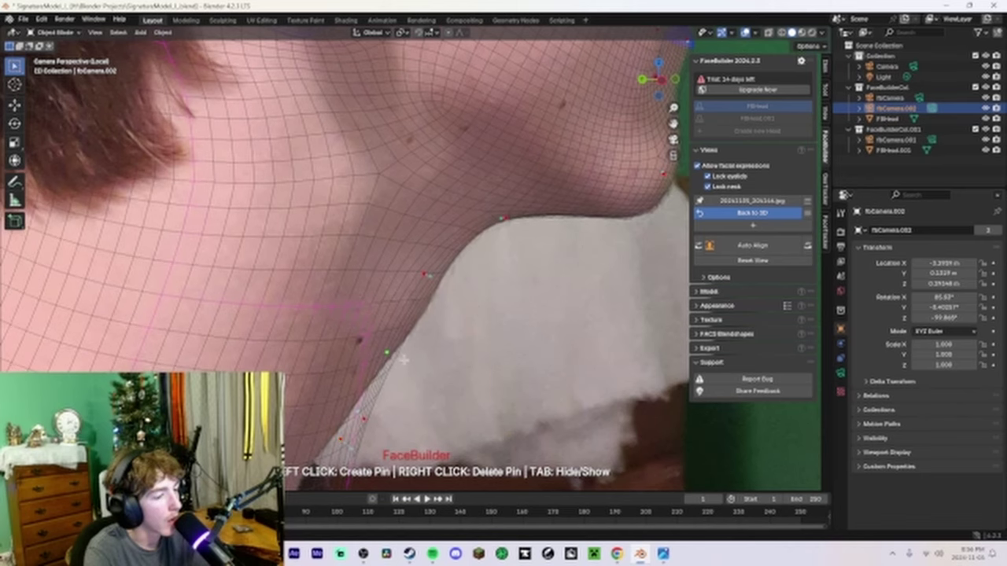
Refine the throat pins so the front neck contour follows the skin edge in the side photo
{"action": "left_click_drag", "start_coordinate": [403, 359], "coordinate": [416, 363]}
{"action": "left_click_drag", "start_coordinate": [343, 438], "coordinate": [301, 410]}
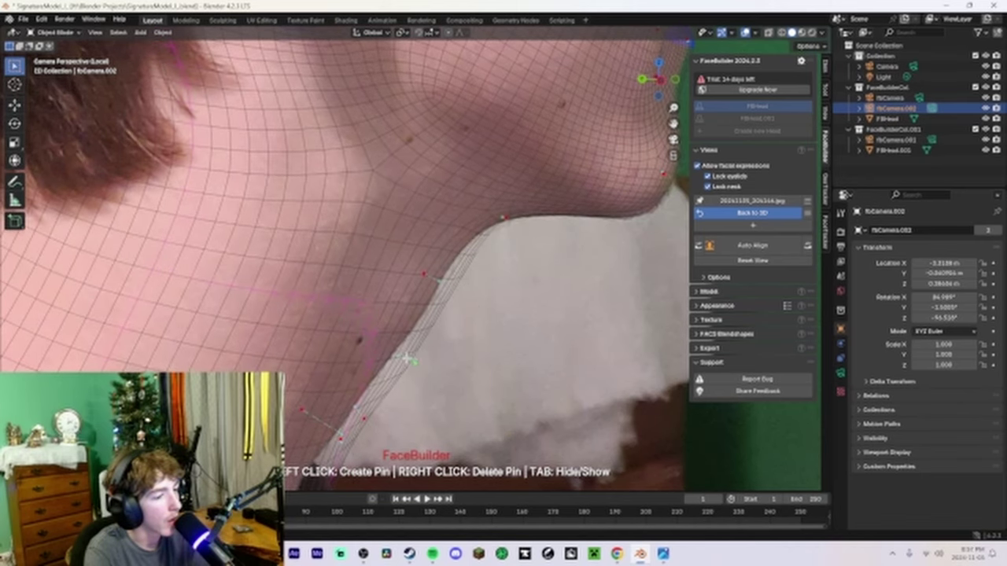
{"action": "left_click_drag", "start_coordinate": [407, 359], "coordinate": [393, 345]}
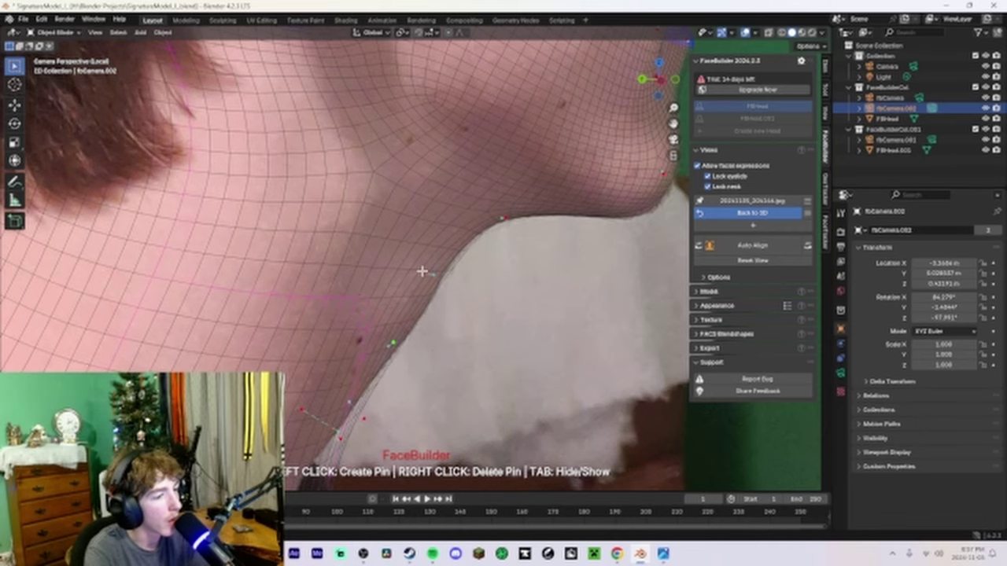
{"action": "left_click_drag", "start_coordinate": [422, 271], "coordinate": [412, 270]}
Pin the lower front of the neck near the shirt collar and fit it to the neck edge
{"action": "middle_click_drag", "start_coordinate": [326, 449], "coordinate": [425, 330], "text": "shift"}
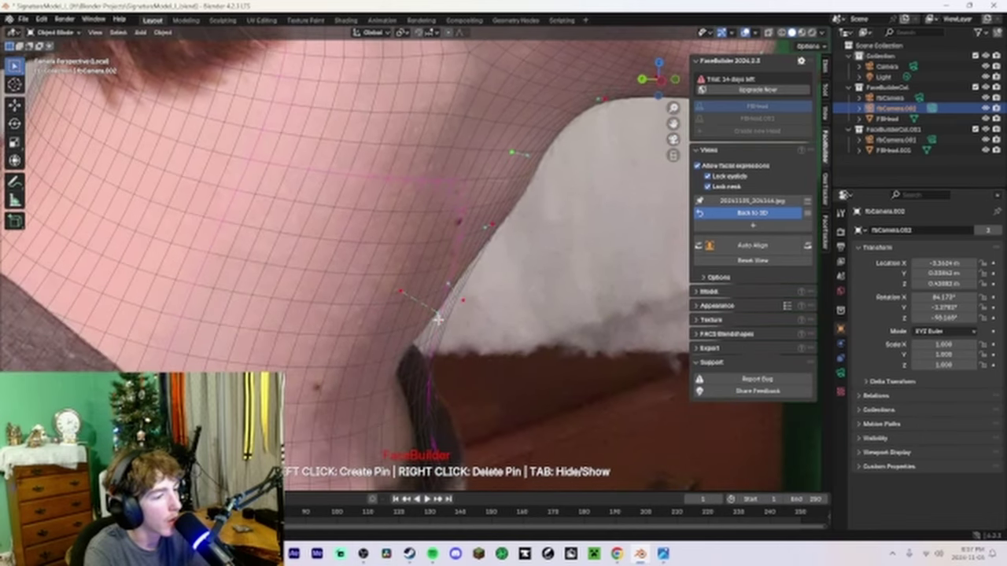
{"action": "left_click_drag", "start_coordinate": [438, 319], "coordinate": [423, 303]}
{"action": "left_click_drag", "start_coordinate": [405, 368], "coordinate": [375, 363]}
{"action": "left_click_drag", "start_coordinate": [401, 290], "coordinate": [422, 304]}
Pin the back of the neck below the hair and align it with the nape in the side photo
{"action": "middle_click_drag", "start_coordinate": [546, 338], "coordinate": [519, 399], "text": "shift"}
{"action": "scroll", "coordinate": [520, 398], "scroll_direction": "down", "scroll_amount": 3}
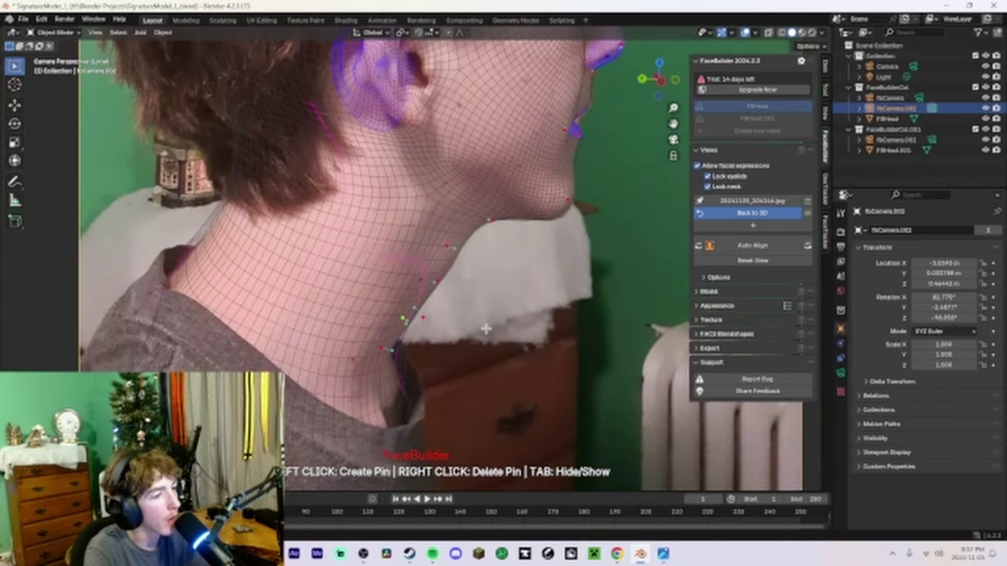
{"action": "scroll", "coordinate": [519, 399], "scroll_direction": "up", "scroll_amount": 1}
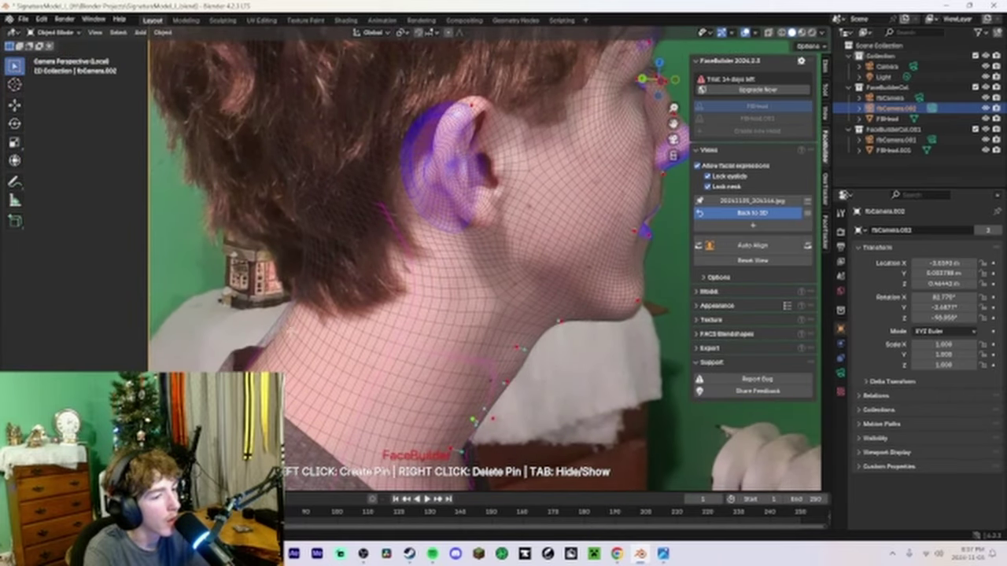
{"action": "mouse_move", "coordinate": [290, 330]}
{"action": "left_mouse_down"}
{"action": "mouse_move", "coordinate": [298, 337]}
{"action": "mouse_move", "coordinate": [290, 335]}
{"action": "left_mouse_up"}
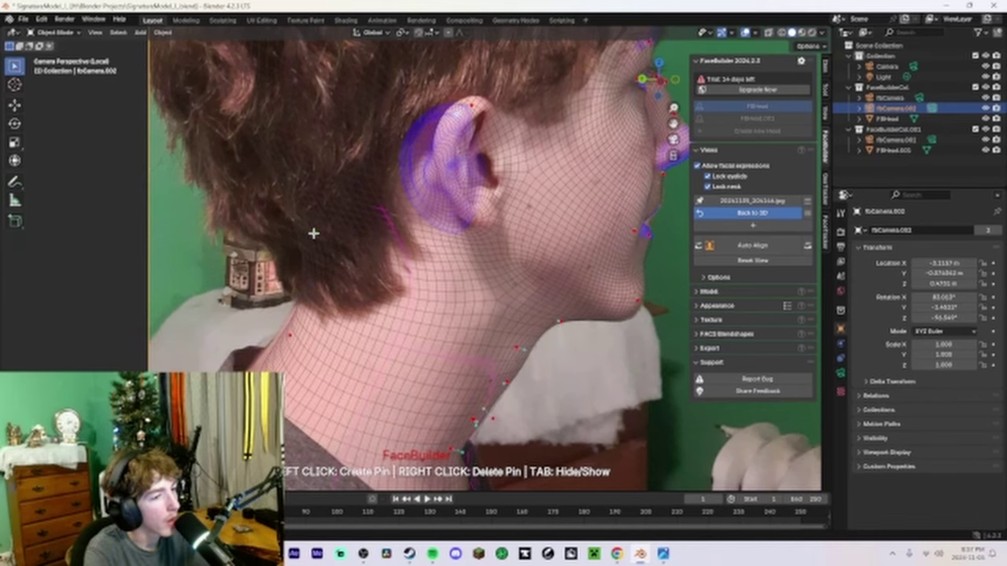
Pin the ear's back rim, top, lobe and inner edge and fit them to the ear in the side photo
{"action": "scroll", "coordinate": [370, 240], "scroll_direction": "up", "scroll_amount": 3}
{"action": "scroll", "coordinate": [433, 250], "scroll_direction": "up", "scroll_amount": 1}
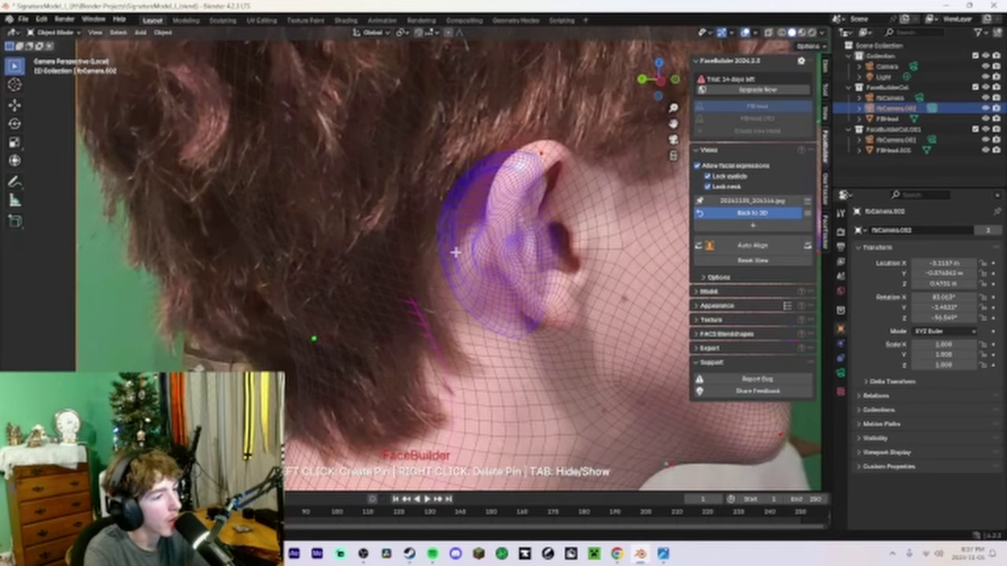
{"action": "left_click_drag", "start_coordinate": [455, 252], "coordinate": [563, 216]}
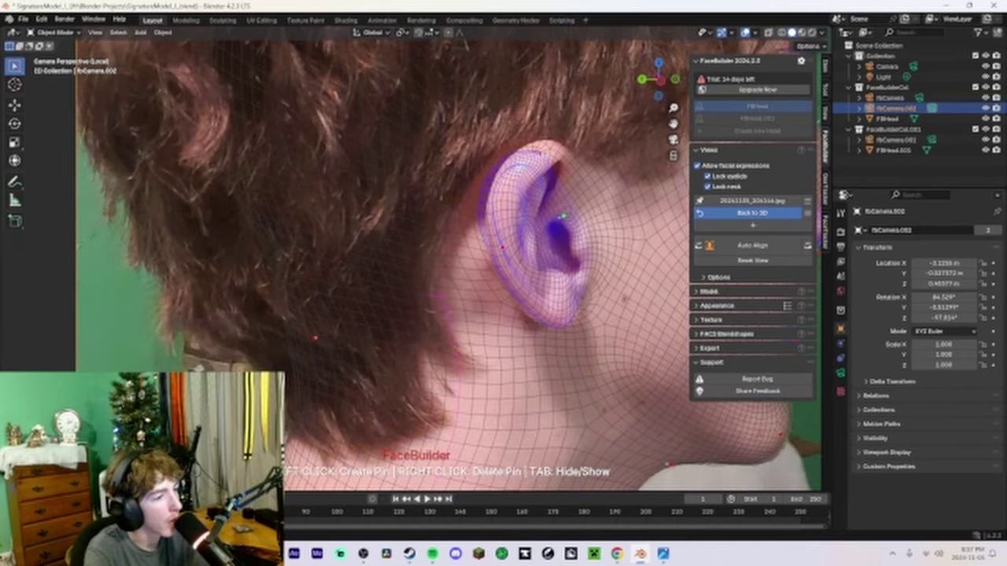
{"action": "left_click_drag", "start_coordinate": [540, 155], "coordinate": [565, 142]}
{"action": "left_click_drag", "start_coordinate": [500, 246], "coordinate": [506, 245]}
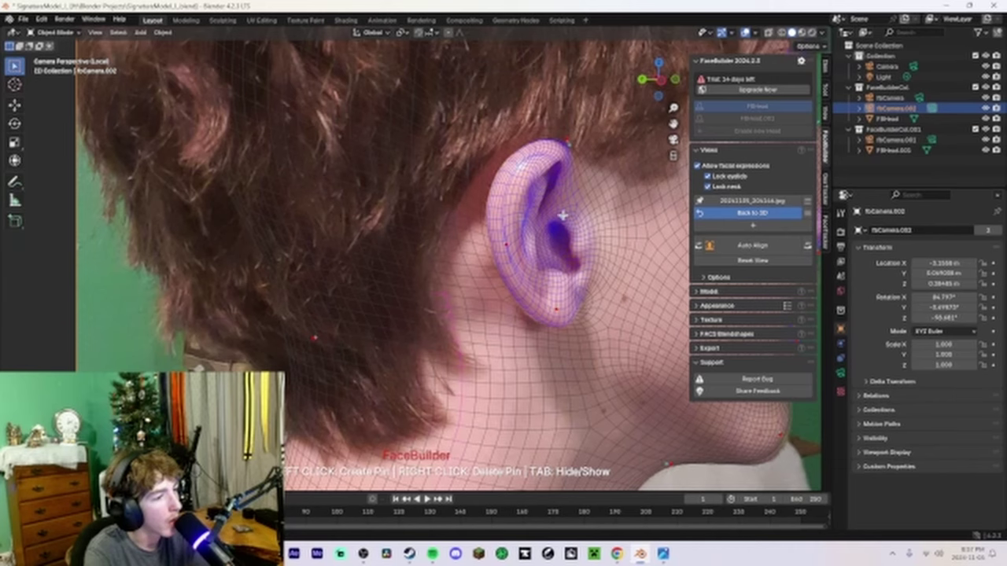
{"action": "left_click_drag", "start_coordinate": [563, 213], "coordinate": [572, 231]}
Pin the crown and the upper front of the skull beneath the hair in the side photo
{"action": "middle_click_drag", "start_coordinate": [543, 226], "coordinate": [544, 267], "text": "shift"}
{"action": "scroll", "coordinate": [472, 261], "scroll_direction": "down", "scroll_amount": 5}
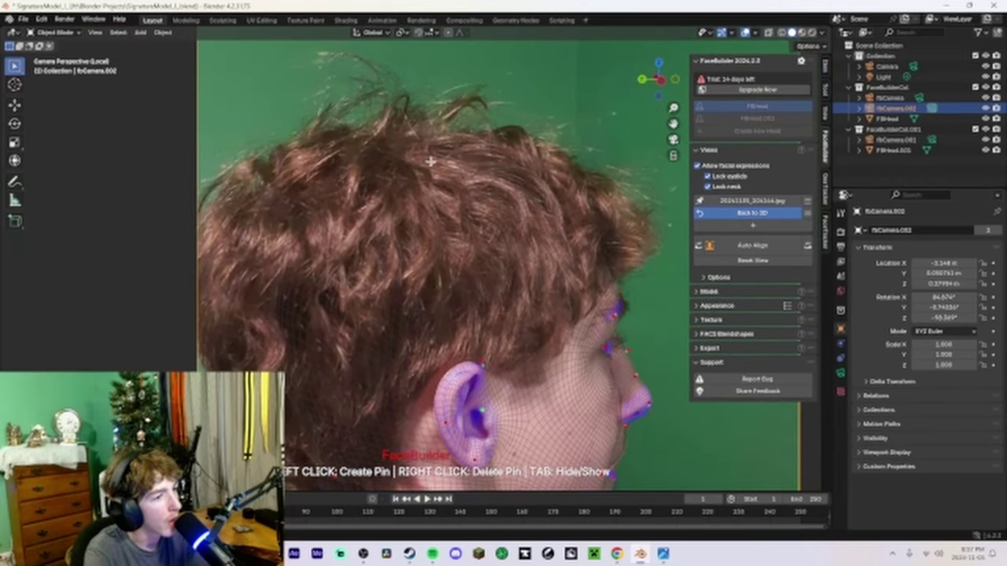
{"action": "left_click_drag", "start_coordinate": [430, 162], "coordinate": [425, 177]}
{"action": "left_click_drag", "start_coordinate": [548, 206], "coordinate": [538, 211]}
Leave the side-photo pinning view and inspect the reshaped head in 3D
{"action": "middle_click_drag", "start_coordinate": [604, 303], "coordinate": [458, 183], "text": "shift"}
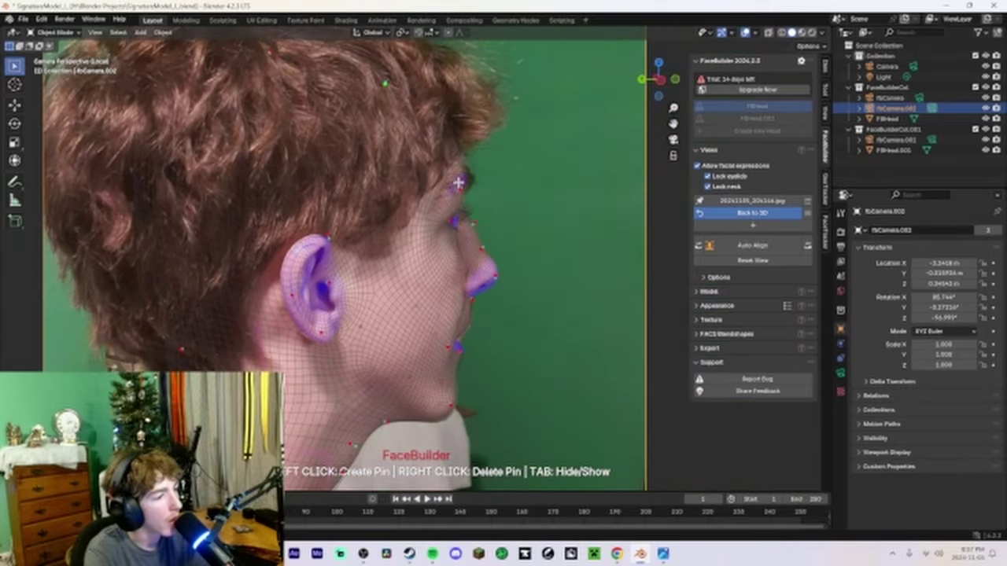
{"action": "left_click", "coordinate": [753, 217]}
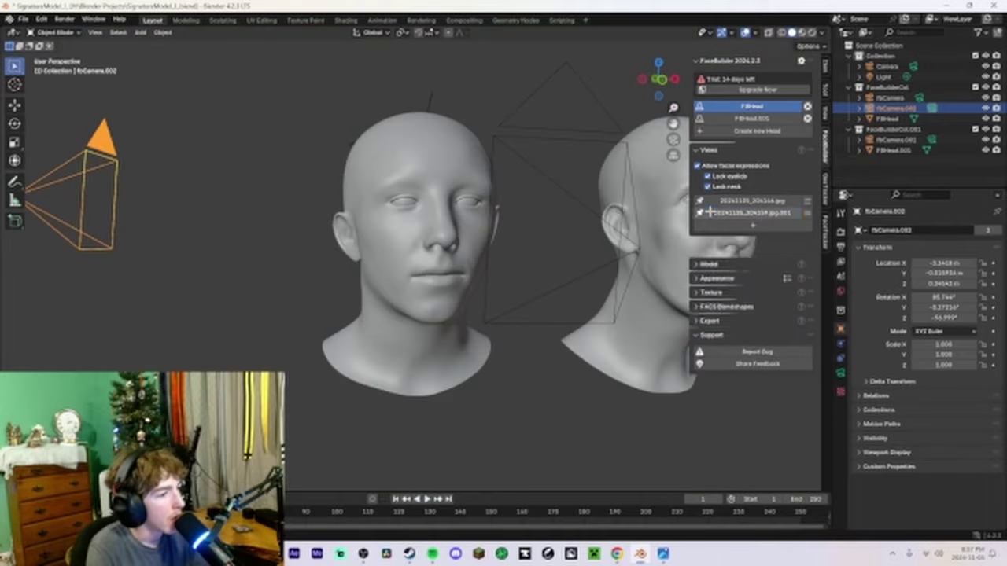
{"action": "middle_click_drag", "start_coordinate": [525, 209], "coordinate": [494, 222]}
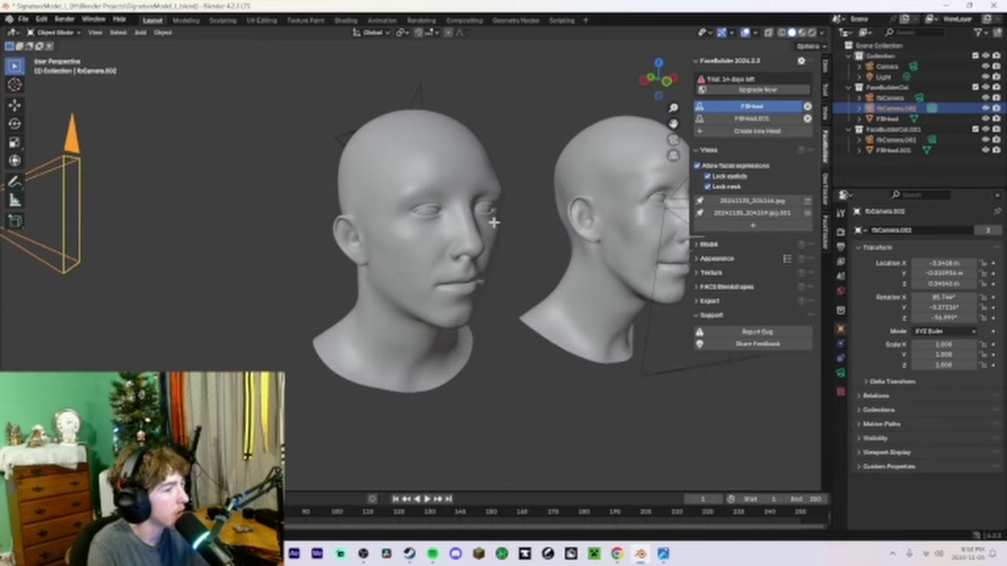
Delete the extra head FBHead.001 and make FBHead the active FaceBuilder head
{"action": "left_click", "coordinate": [570, 199]}
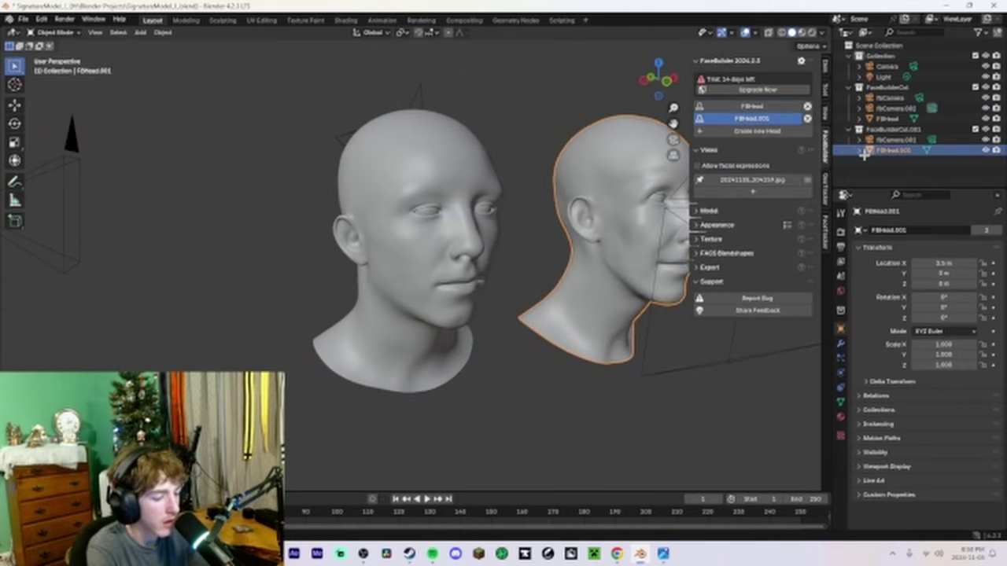
{"action": "key", "text": "Delete"}
{"action": "middle_click_drag", "start_coordinate": [473, 167], "coordinate": [595, 207]}
{"action": "left_click", "coordinate": [744, 105]}
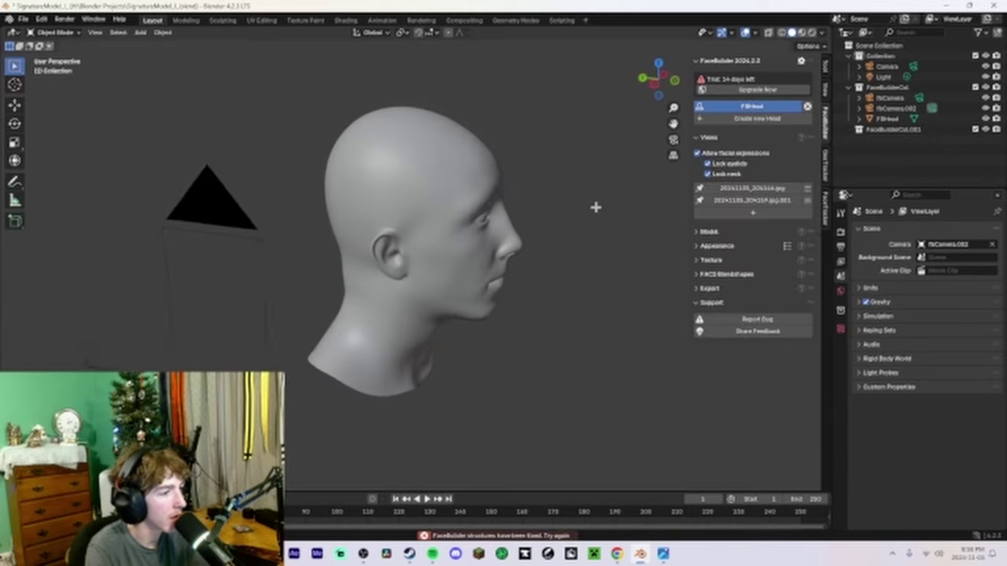
Pin the back of the skull beneath the hair in the side photo, and return to the 3D view
{"action": "scroll", "coordinate": [605, 184], "scroll_direction": "up", "scroll_amount": 3}
{"action": "middle_click_drag", "start_coordinate": [595, 171], "coordinate": [539, 169]}
{"action": "scroll", "coordinate": [487, 189], "scroll_direction": "up", "scroll_amount": 3}
{"action": "middle_click_drag", "start_coordinate": [461, 193], "coordinate": [457, 188]}
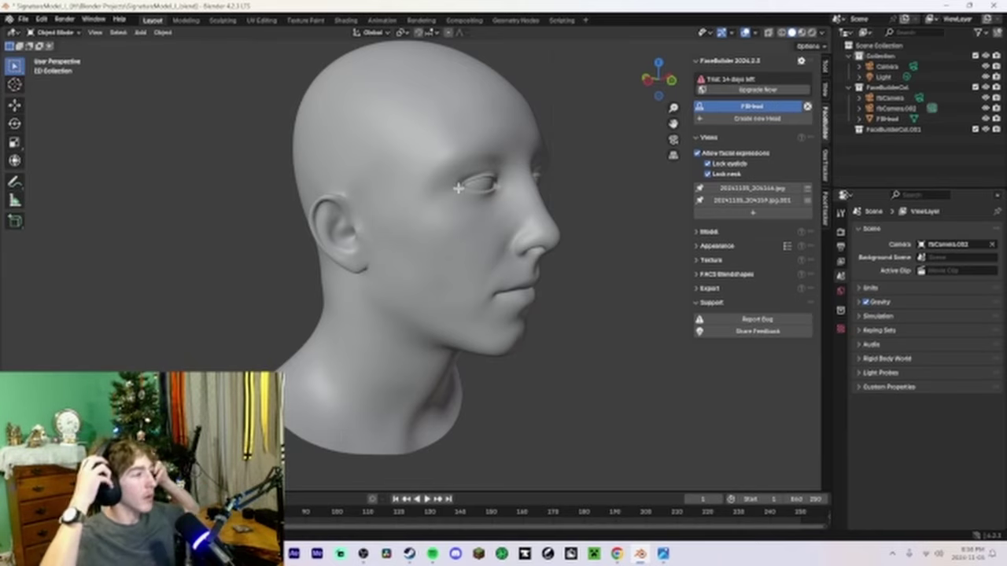
{"action": "middle_click_drag", "start_coordinate": [567, 227], "coordinate": [565, 276]}
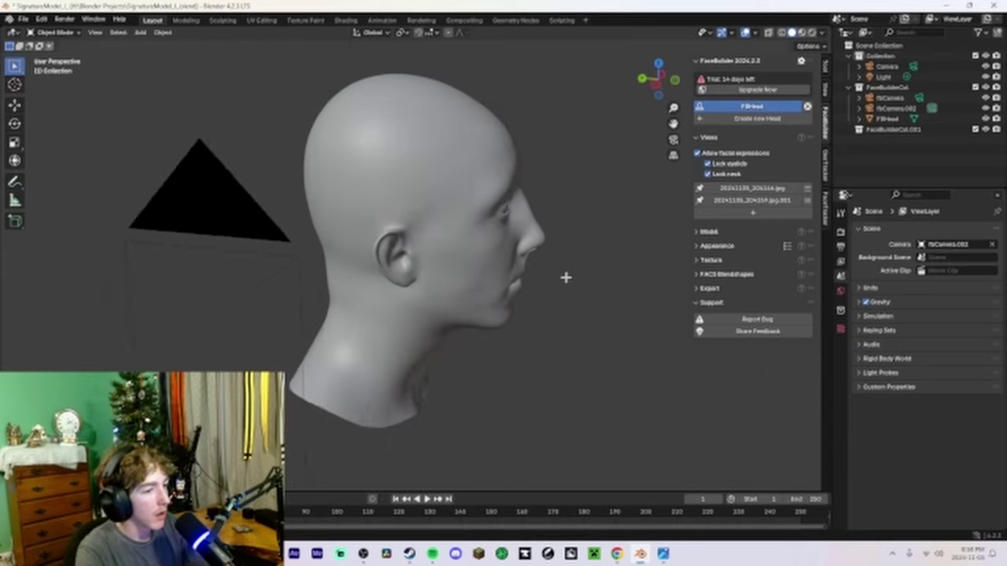
{"action": "scroll", "coordinate": [567, 278], "scroll_direction": "up", "scroll_amount": 3}
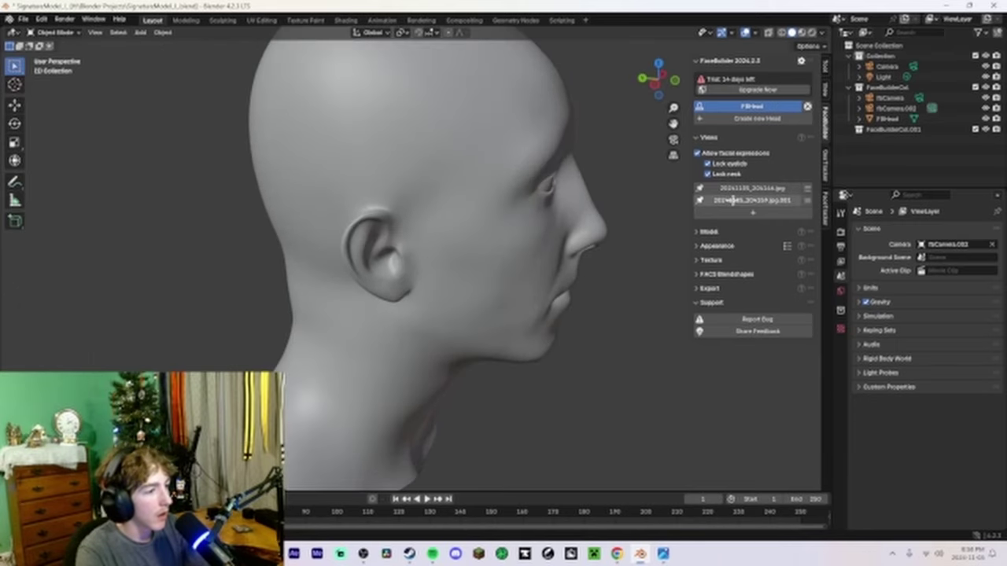
{"action": "left_click", "coordinate": [697, 201]}
{"action": "scroll", "coordinate": [312, 218], "scroll_direction": "up", "scroll_amount": 2}
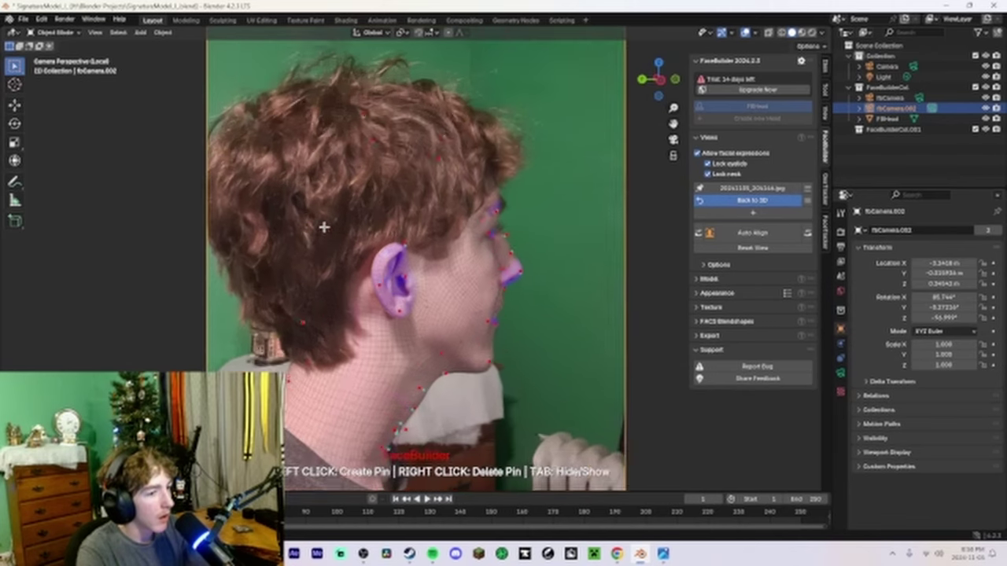
{"action": "mouse_move", "coordinate": [252, 197]}
{"action": "left_mouse_down"}
{"action": "mouse_move", "coordinate": [242, 189]}
{"action": "mouse_move", "coordinate": [251, 190]}
{"action": "left_mouse_up"}
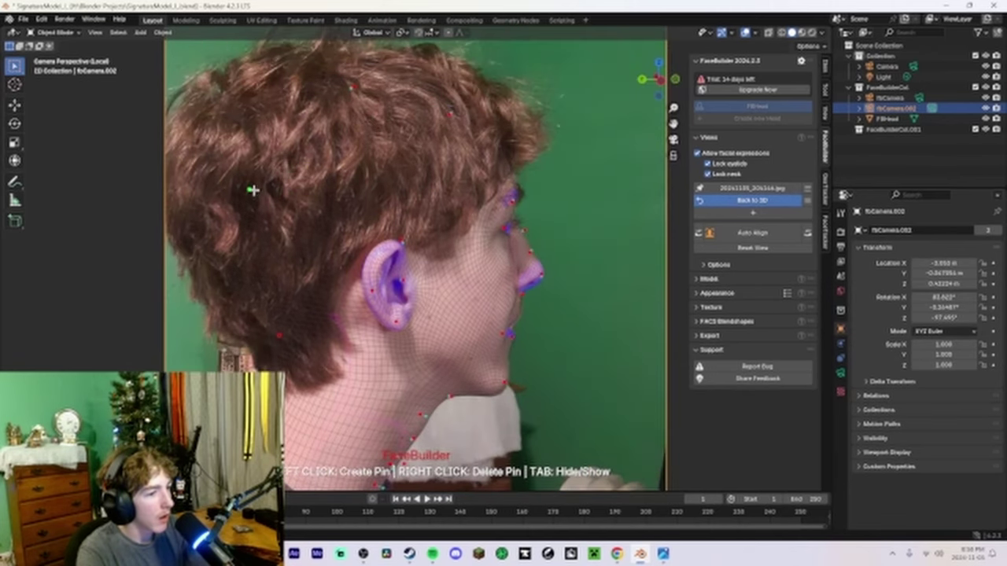
{"action": "left_click", "coordinate": [747, 200]}
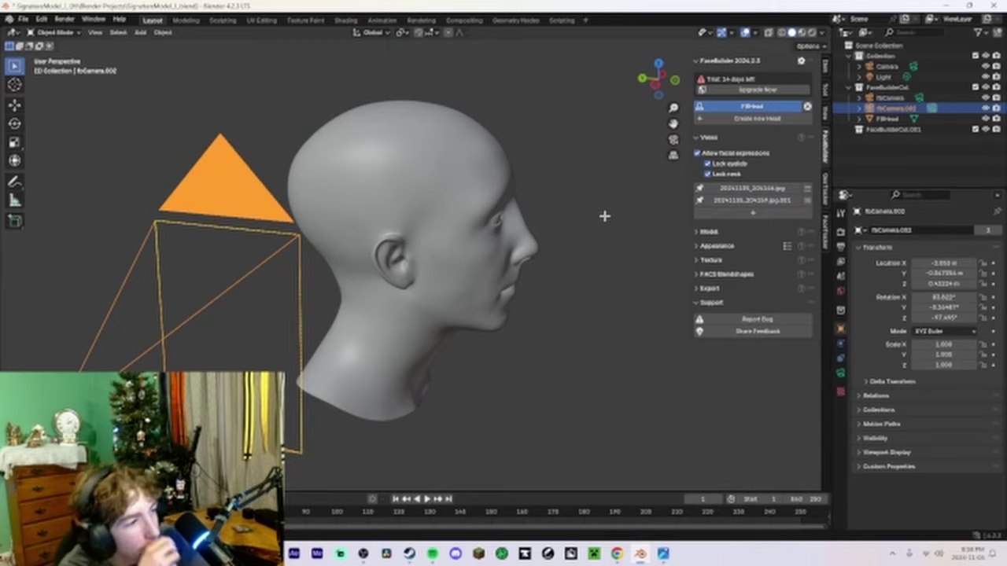
Move the back-of-skull pin slightly inward and down in the side photo, and check the head shape in 3D
{"action": "left_click", "coordinate": [720, 198]}
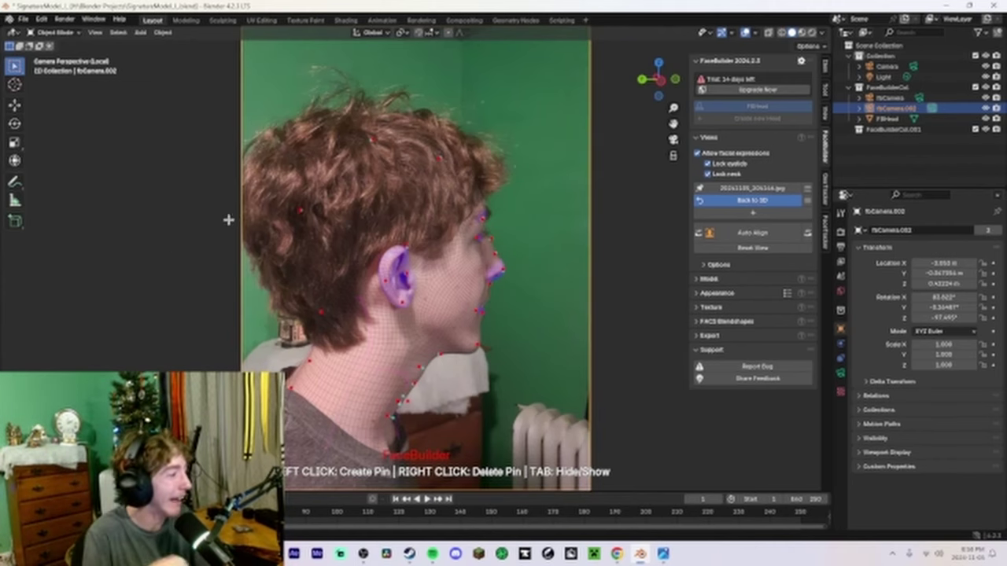
{"action": "scroll", "coordinate": [264, 217], "scroll_direction": "up", "scroll_amount": 2}
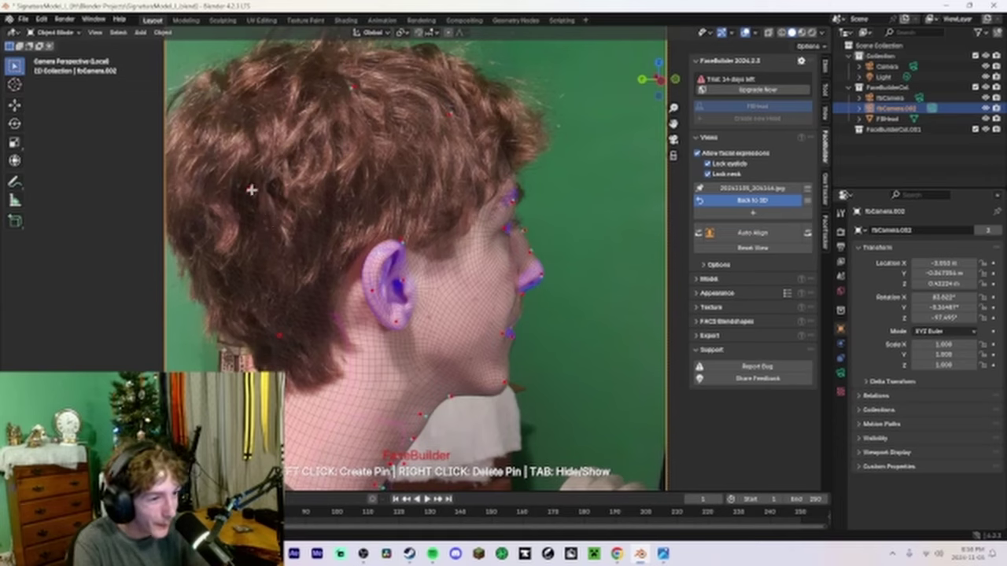
{"action": "left_click_drag", "start_coordinate": [249, 190], "coordinate": [258, 189]}
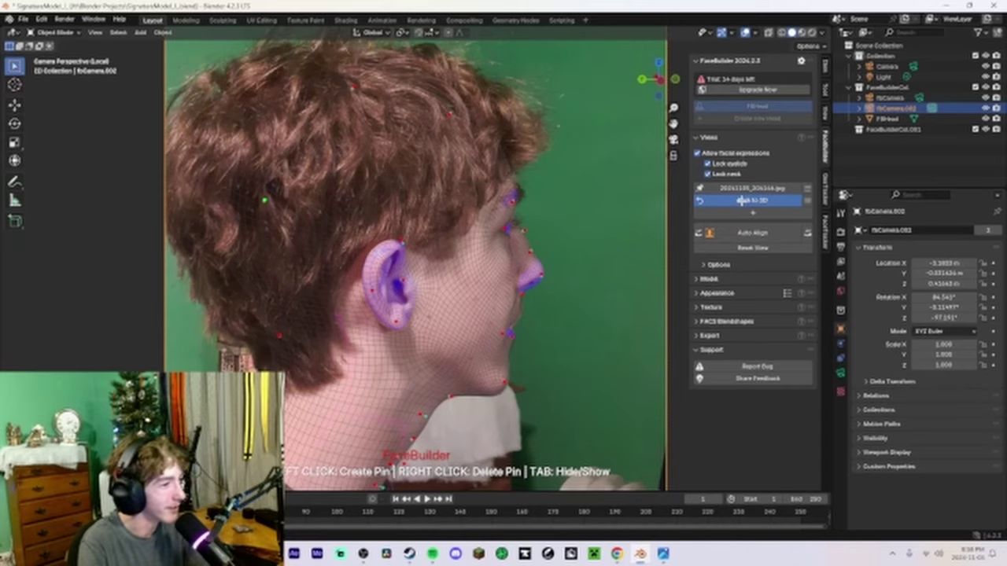
{"action": "left_click", "coordinate": [741, 201]}
{"action": "middle_click_drag", "start_coordinate": [591, 201], "coordinate": [507, 188]}
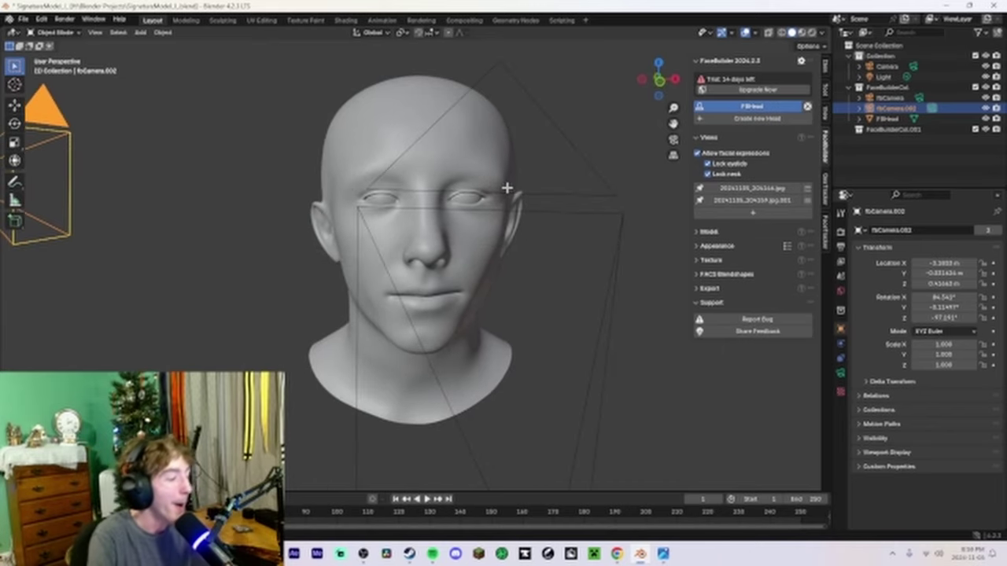
Open the front photo for pinning and fit the outer ends of both eyebrows to the brows with pins
{"action": "left_click", "coordinate": [732, 189]}
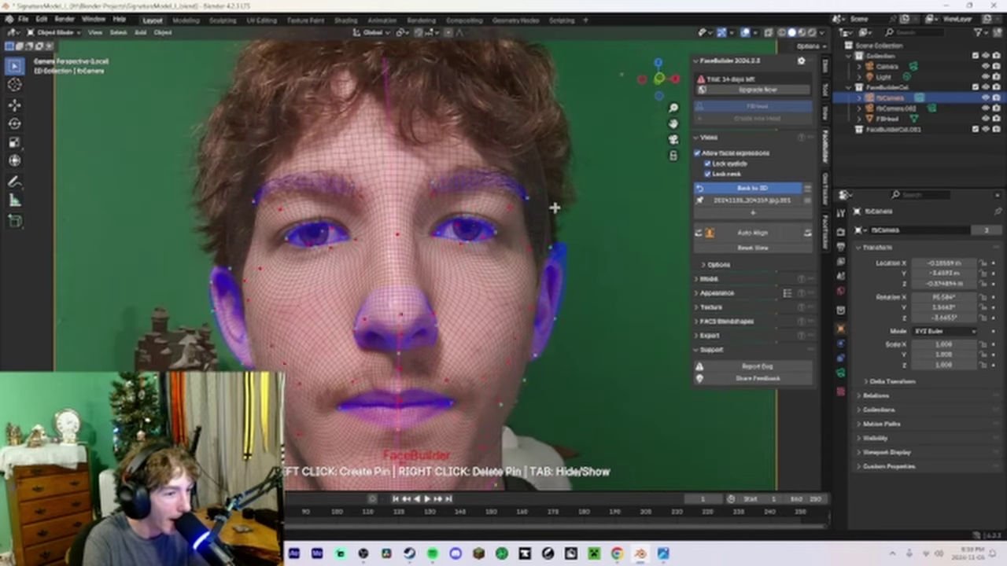
{"action": "middle_click_drag", "start_coordinate": [420, 215], "coordinate": [404, 219], "text": "shift"}
{"action": "left_click_drag", "start_coordinate": [523, 183], "coordinate": [514, 186]}
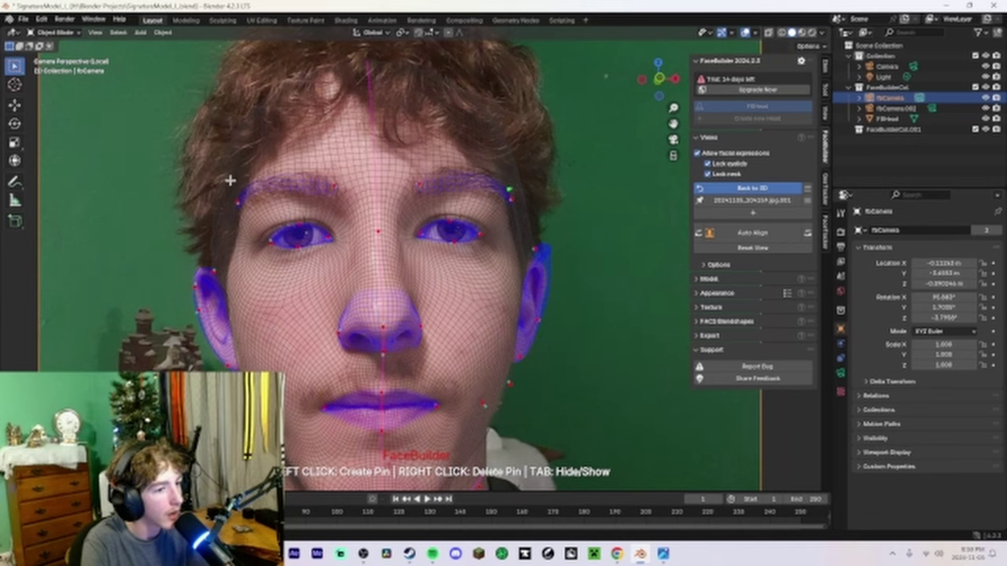
{"action": "left_click_drag", "start_coordinate": [231, 181], "coordinate": [237, 184]}
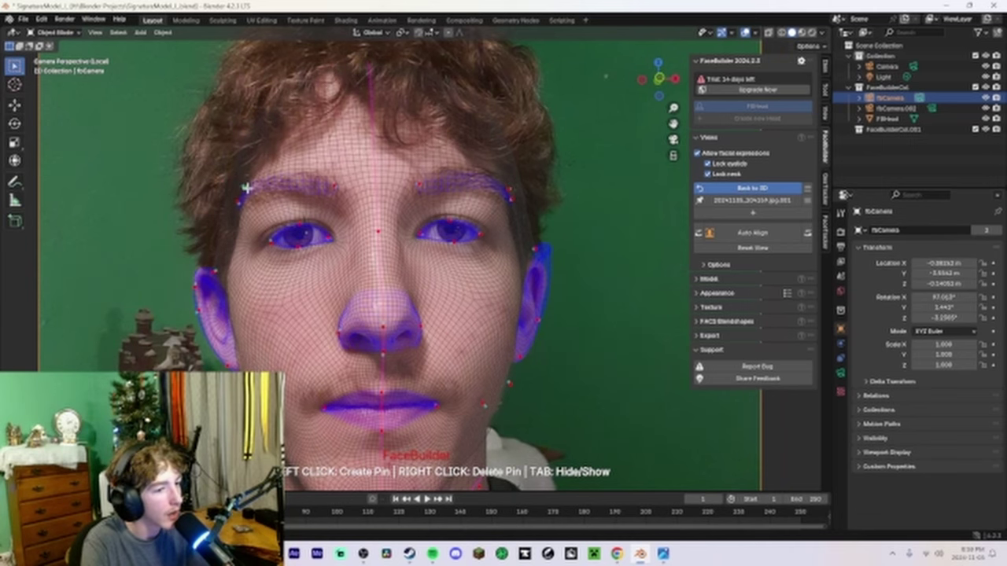
Pin the outer rim and top of the ear beside the model house in the front photo to match its outline
{"action": "scroll", "coordinate": [222, 266], "scroll_direction": "up", "scroll_amount": 3}
{"action": "middle_click_drag", "start_coordinate": [227, 263], "coordinate": [615, 232], "text": "shift"}
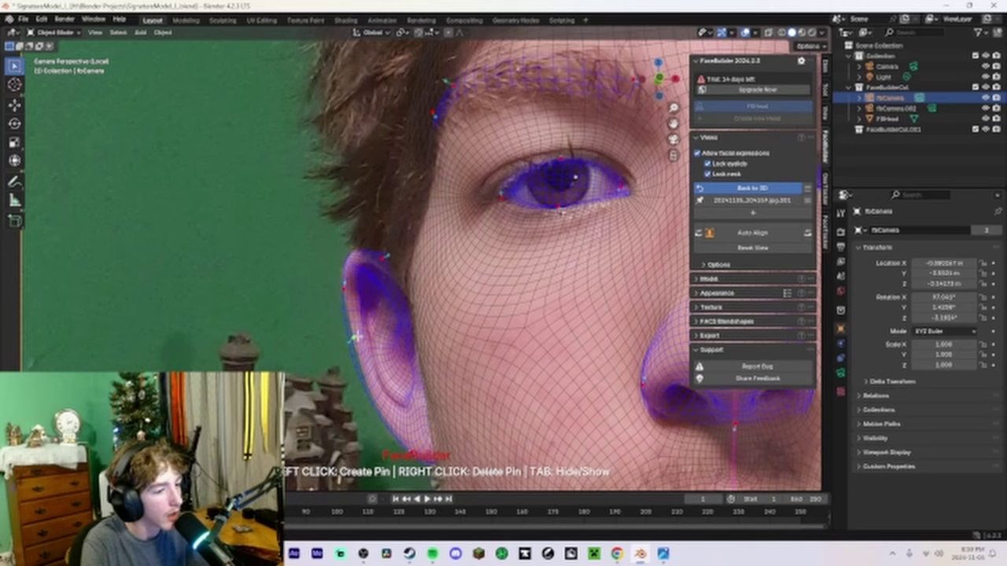
{"action": "left_click_drag", "start_coordinate": [357, 337], "coordinate": [356, 339]}
{"action": "left_click_drag", "start_coordinate": [396, 263], "coordinate": [356, 234]}
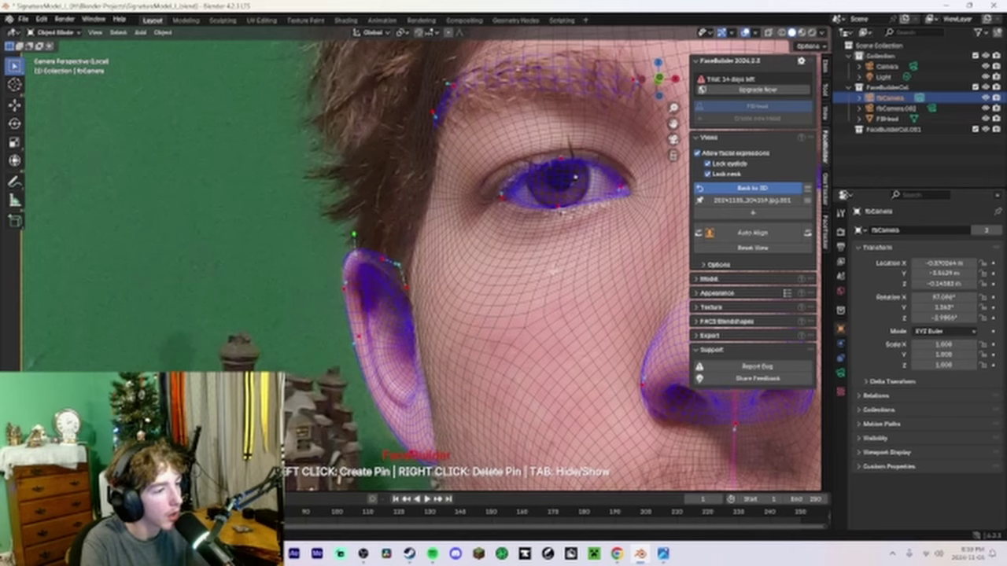
Lower the top of the opposite ear and pin its outer rim to match the front photo
{"action": "middle_click_drag", "start_coordinate": [553, 270], "coordinate": [191, 249], "text": "shift"}
{"action": "middle_click_drag", "start_coordinate": [659, 252], "coordinate": [370, 280], "text": "shift"}
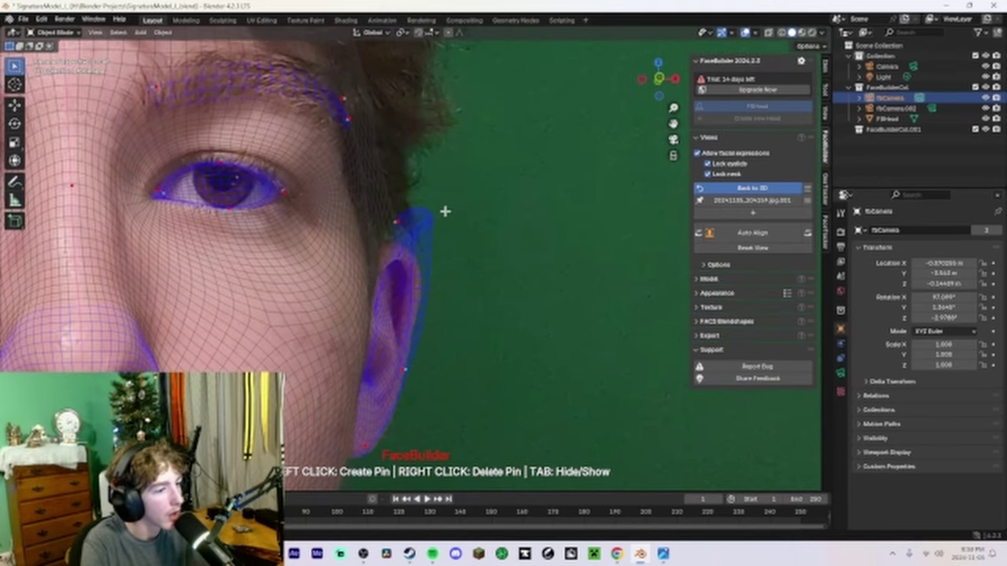
{"action": "left_click_drag", "start_coordinate": [399, 222], "coordinate": [422, 271]}
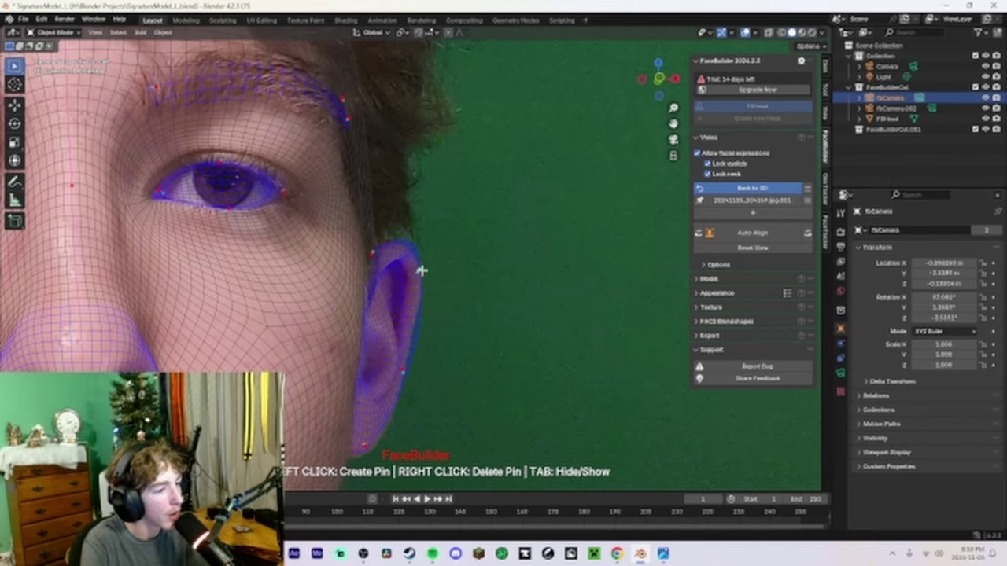
{"action": "middle_click_drag", "start_coordinate": [464, 227], "coordinate": [504, 299], "text": "shift"}
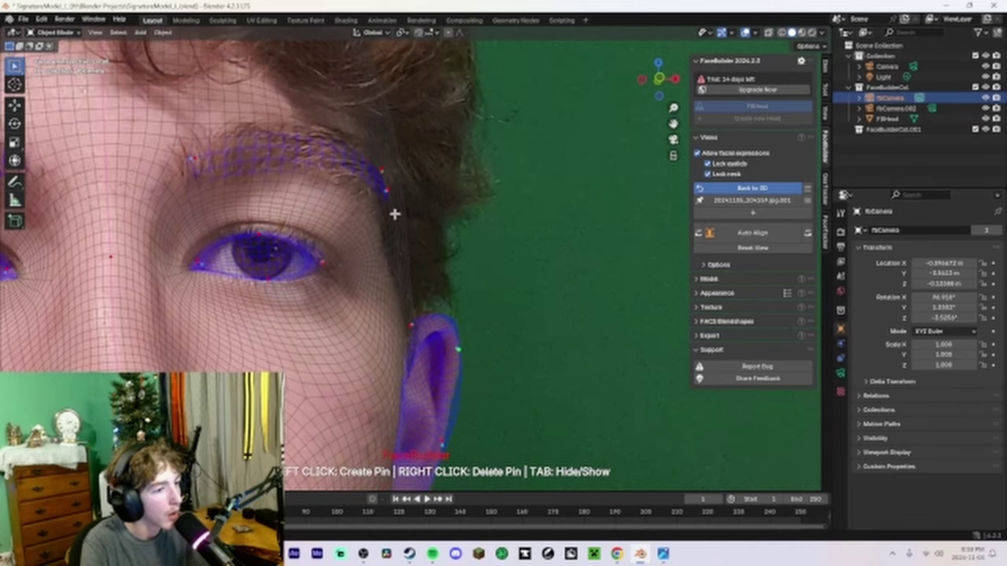
Pin the temple beside the eye and the side of the forehead beneath the hair in the front photo
{"action": "left_click_drag", "start_coordinate": [389, 229], "coordinate": [384, 230]}
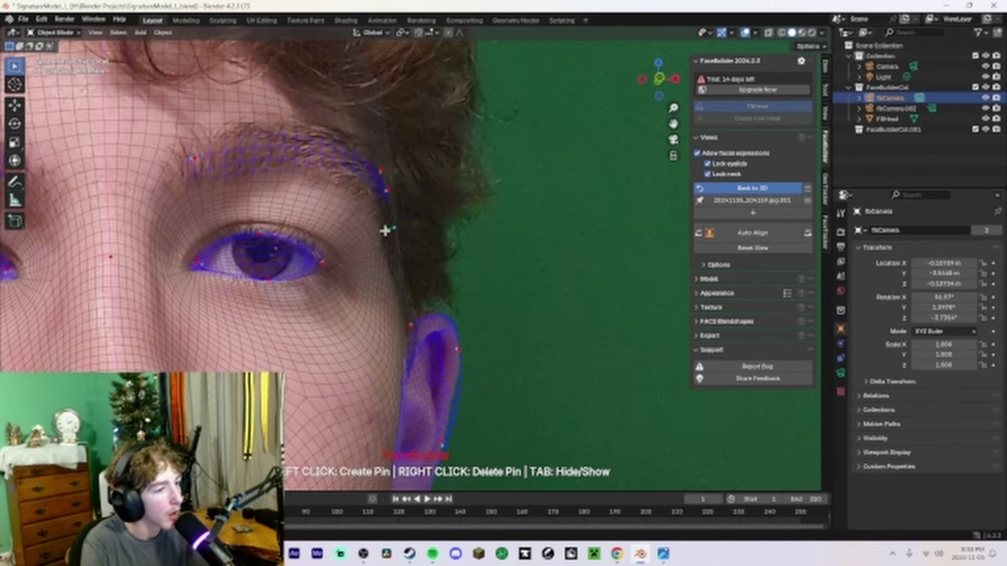
{"action": "scroll", "coordinate": [438, 223], "scroll_direction": "up", "scroll_amount": 2, "text": "ctrl"}
{"action": "scroll", "coordinate": [449, 187], "scroll_direction": "up", "scroll_amount": 4, "text": "shift"}
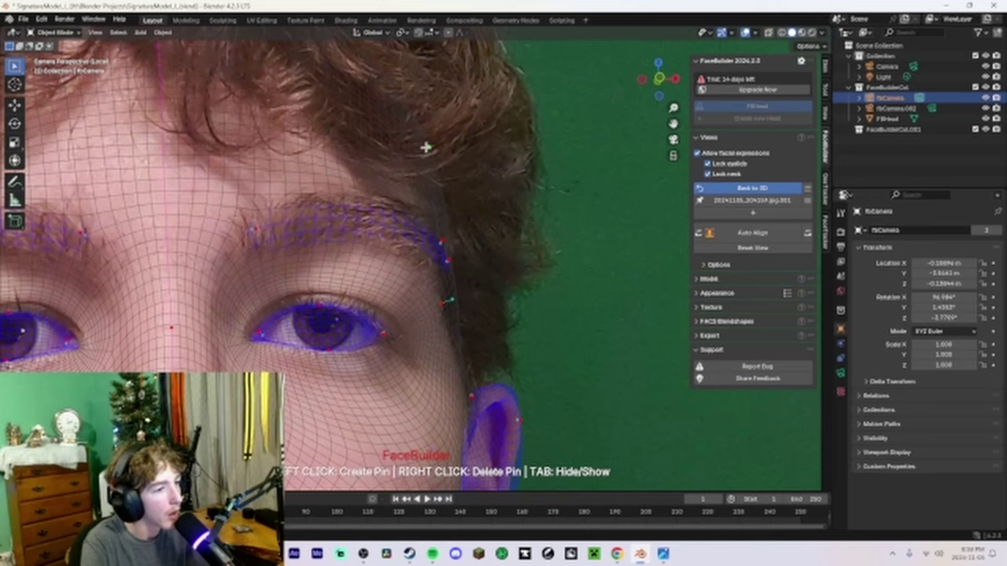
{"action": "left_click_drag", "start_coordinate": [416, 155], "coordinate": [414, 155]}
{"action": "middle_click_drag", "start_coordinate": [414, 155], "coordinate": [514, 254], "text": "shift"}
{"action": "scroll", "coordinate": [515, 245], "scroll_direction": "down", "scroll_amount": 4}
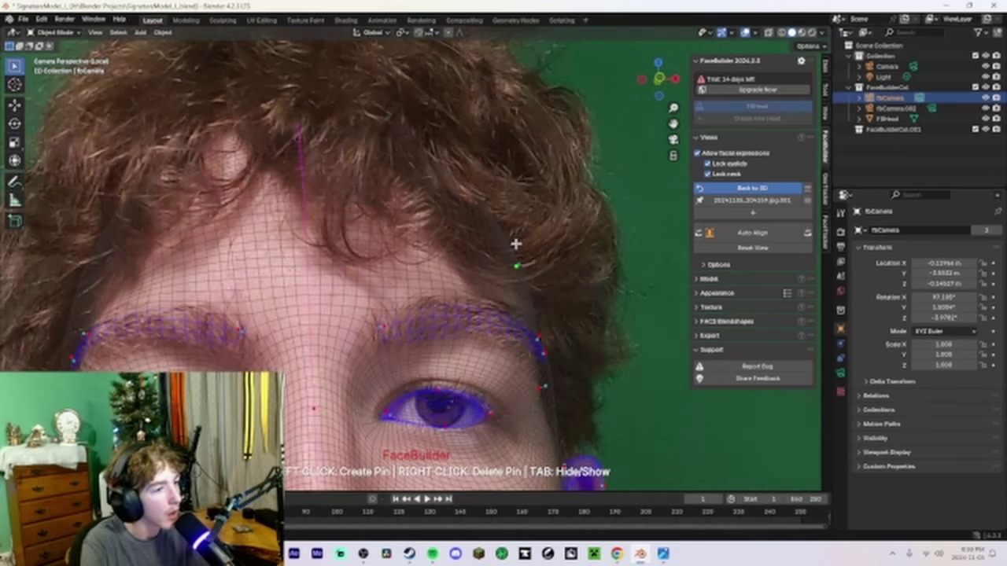
Examine the jaw and neck alignment in the front photo, and inspect the reshaped head in 3D
{"action": "scroll", "coordinate": [512, 263], "scroll_direction": "down", "scroll_amount": 4}
{"action": "scroll", "coordinate": [488, 375], "scroll_direction": "down", "scroll_amount": 3, "text": "shift"}
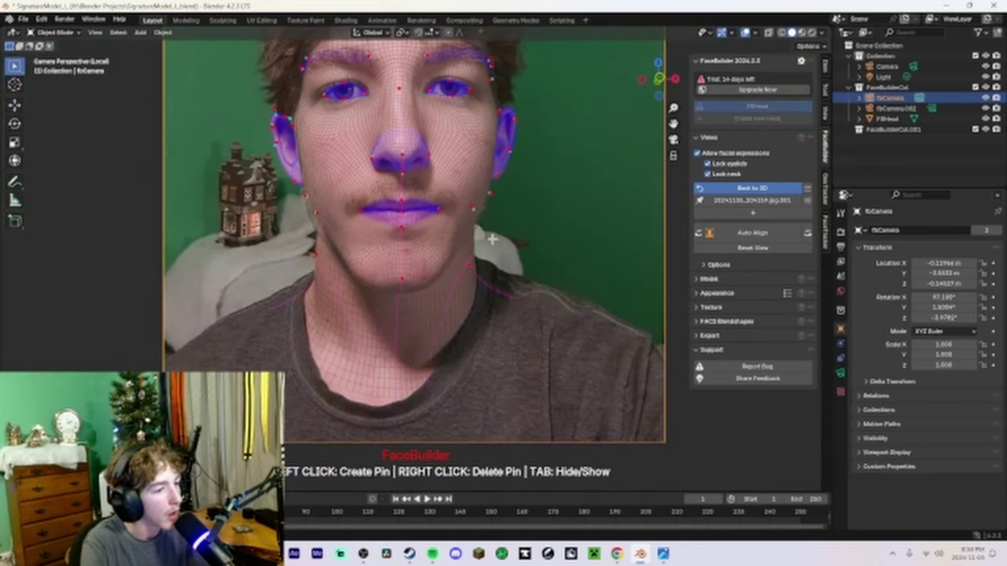
{"action": "scroll", "coordinate": [451, 318], "scroll_direction": "up", "scroll_amount": 5}
{"action": "middle_click_drag", "start_coordinate": [500, 338], "coordinate": [504, 196], "text": "shift"}
{"action": "middle_click_drag", "start_coordinate": [498, 234], "coordinate": [459, 360], "text": "shift"}
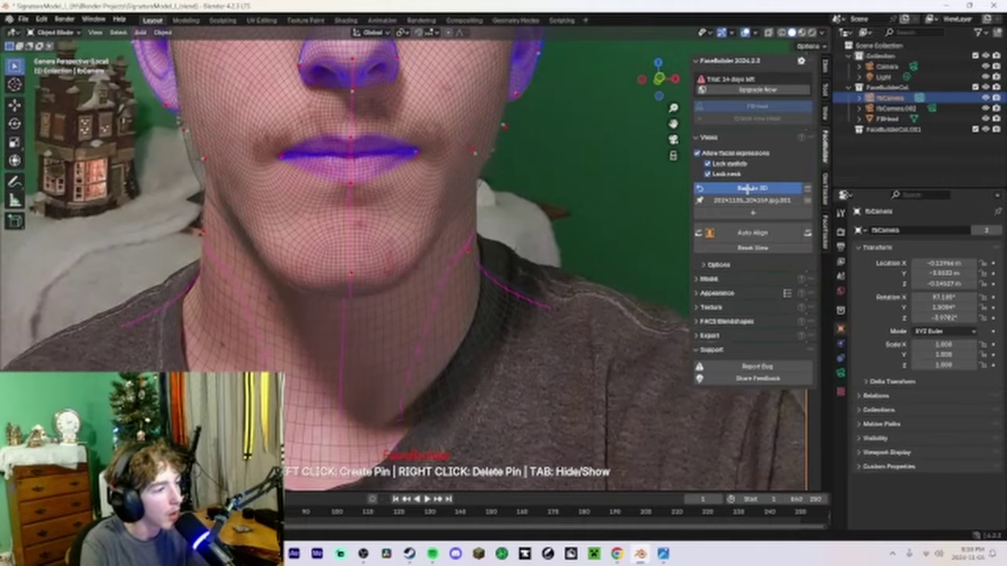
{"action": "left_click", "coordinate": [749, 190]}
{"action": "mouse_move", "coordinate": [527, 249]}
{"action": "middle_mouse_down"}
{"action": "mouse_move", "coordinate": [587, 249]}
{"action": "mouse_move", "coordinate": [465, 258]}
{"action": "mouse_move", "coordinate": [528, 252]}
{"action": "middle_mouse_up"}
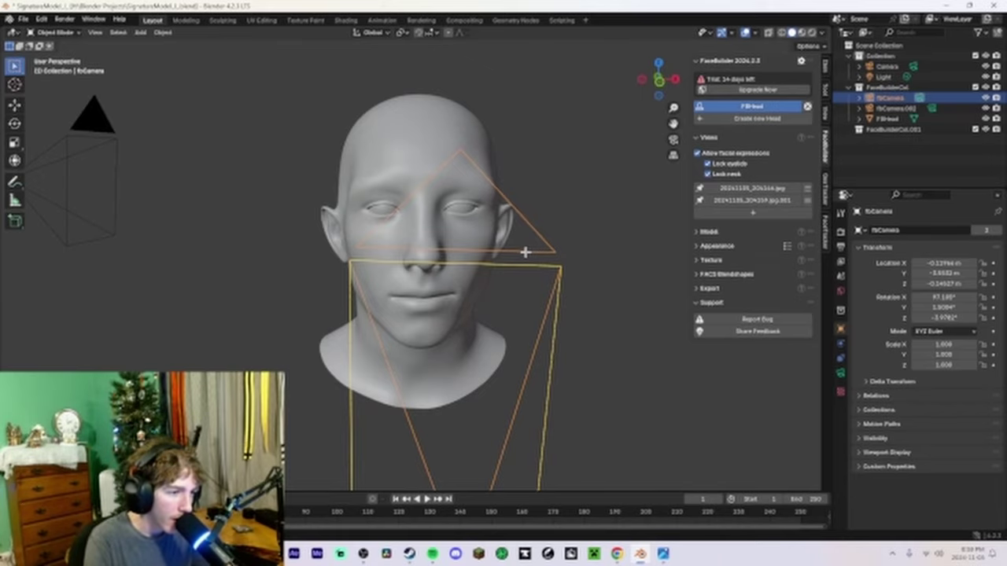
{"action": "mouse_move", "coordinate": [525, 252]}
{"action": "middle_mouse_down"}
{"action": "mouse_move", "coordinate": [603, 254]}
{"action": "mouse_move", "coordinate": [441, 255]}
{"action": "mouse_move", "coordinate": [571, 255]}
{"action": "mouse_move", "coordinate": [514, 247]}
{"action": "middle_mouse_up"}
{"action": "scroll", "coordinate": [543, 252], "scroll_direction": "up", "scroll_amount": 4}
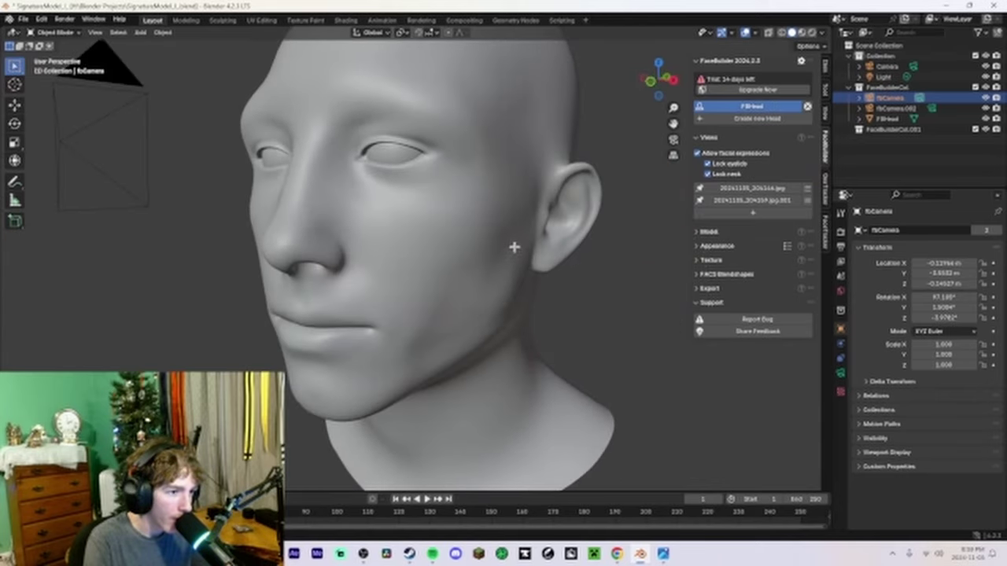
{"action": "scroll", "coordinate": [513, 247], "scroll_direction": "down", "scroll_amount": 4}
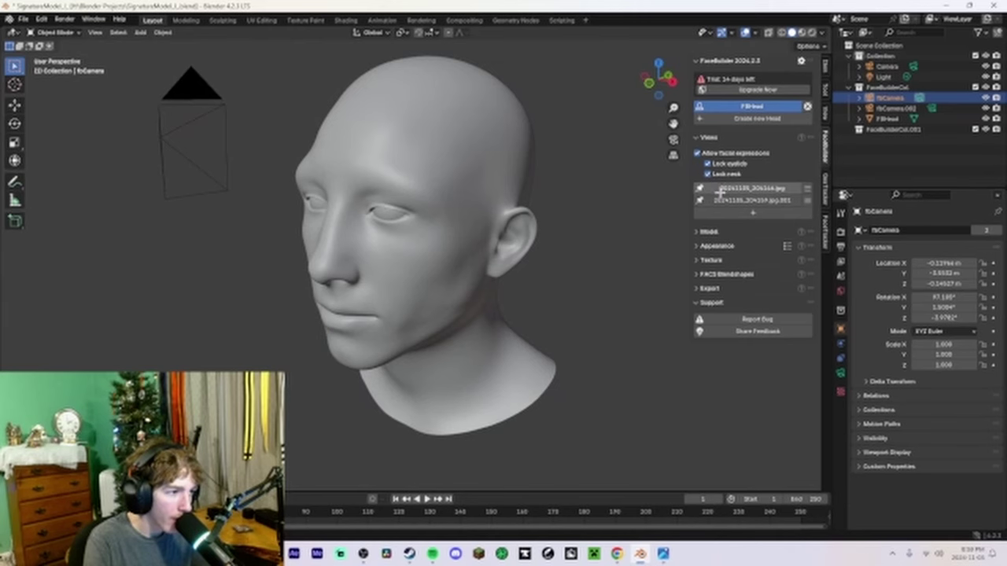
Review the mesh and pin alignment in the side photo and again in the front photo
{"action": "left_click", "coordinate": [720, 200]}
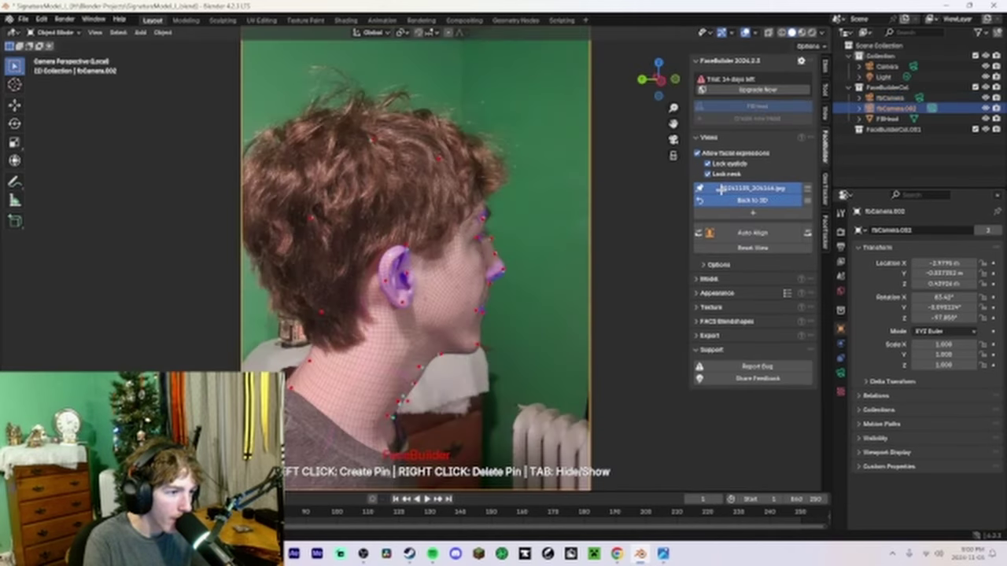
{"action": "left_click", "coordinate": [720, 189]}
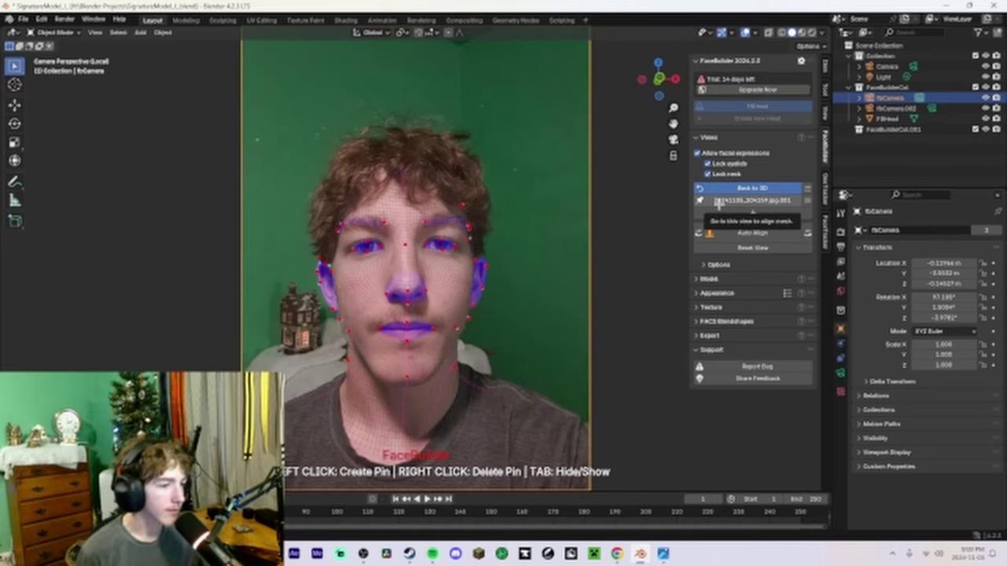
{"action": "scroll", "coordinate": [472, 259], "scroll_direction": "up", "scroll_amount": 3}
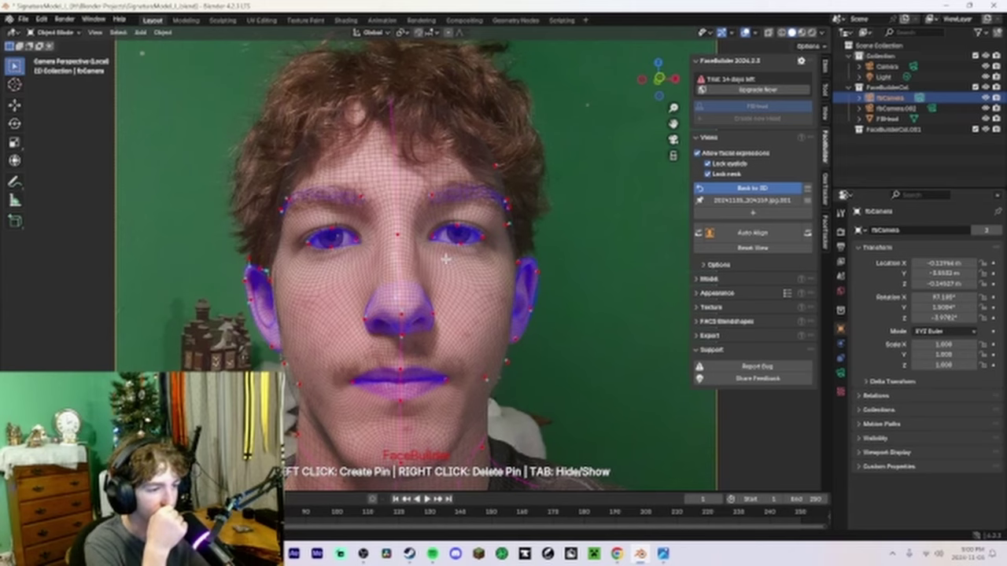
{"action": "scroll", "coordinate": [445, 258], "scroll_direction": "down", "scroll_amount": 2}
{"action": "middle_click_drag", "start_coordinate": [441, 256], "coordinate": [442, 249], "text": "shift"}
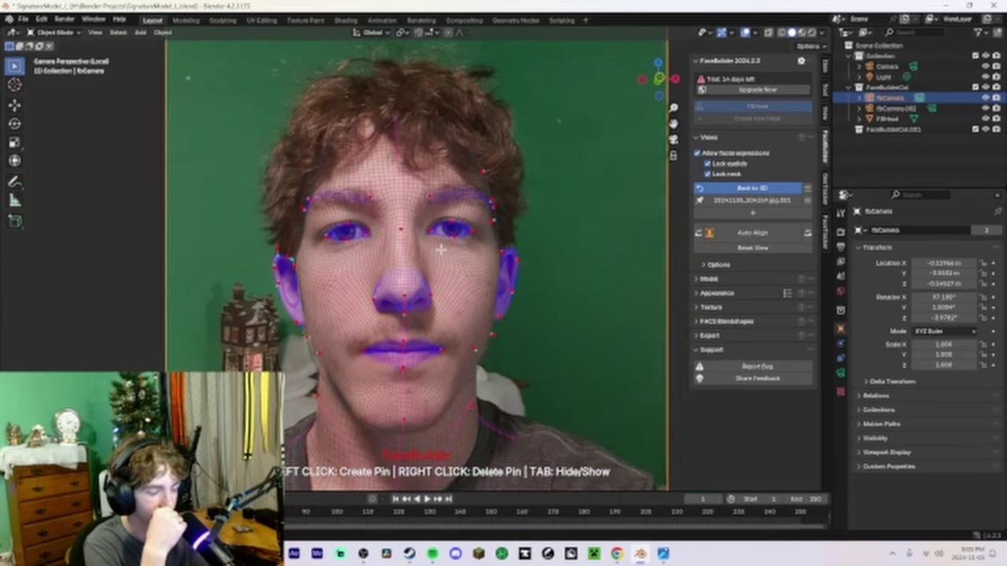